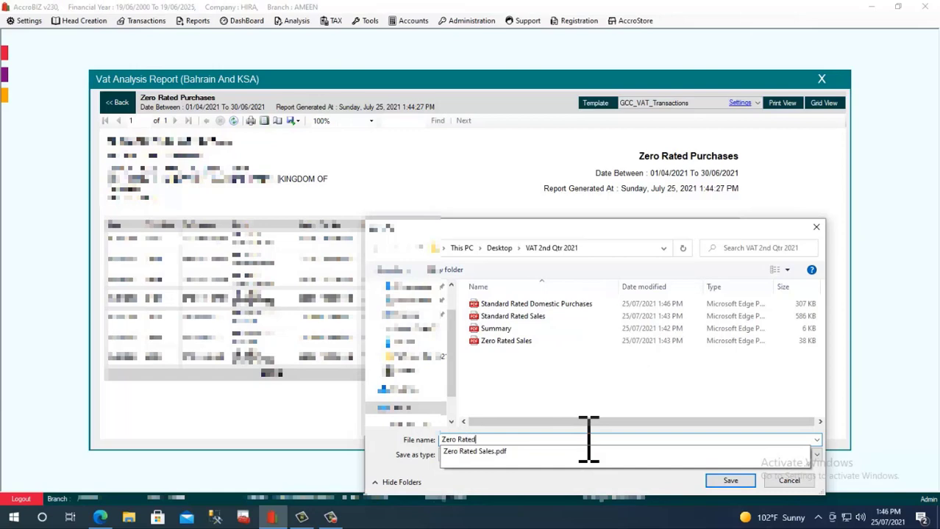
# Step: Save the report as a PDF named Zero Rated Purchases in the VAT 2nd Qtr 2021 folder and return to the VAT analysis overview
pyautogui.write('Purchases')
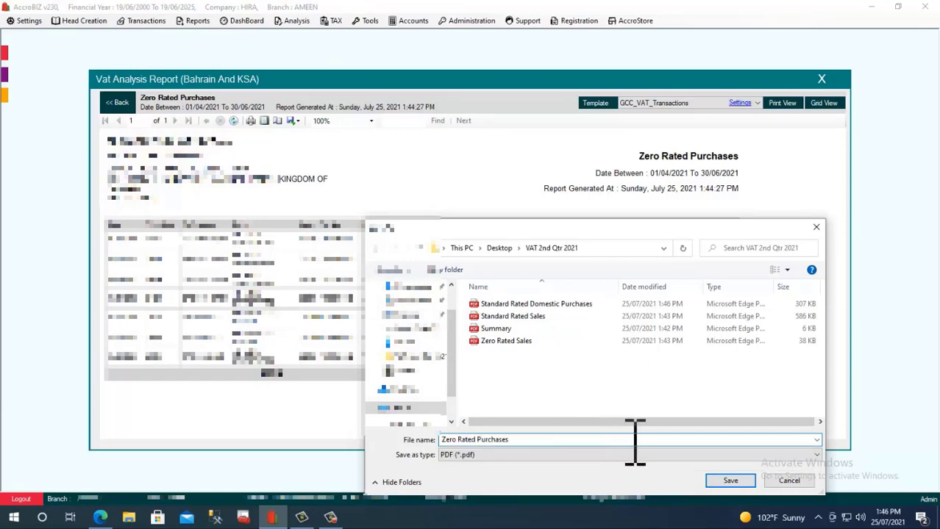
pyautogui.click(731, 482)
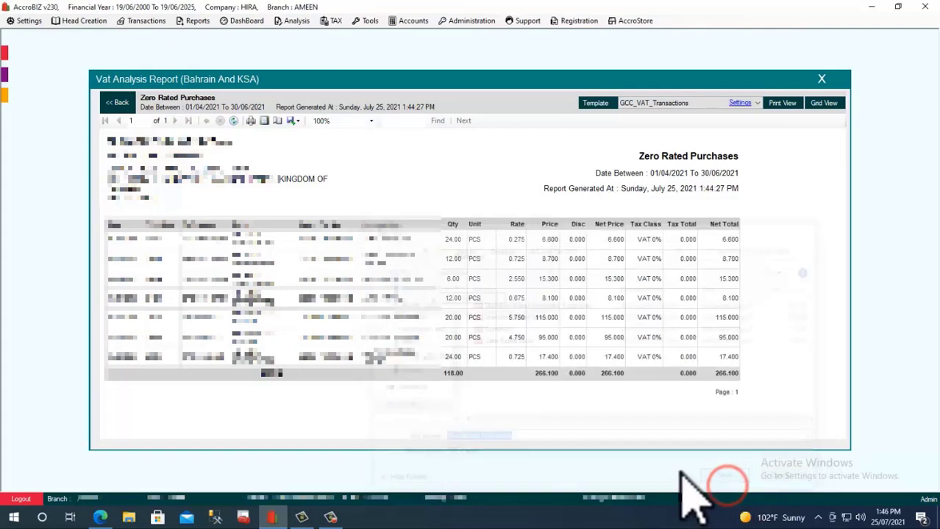
pyautogui.click(117, 103)
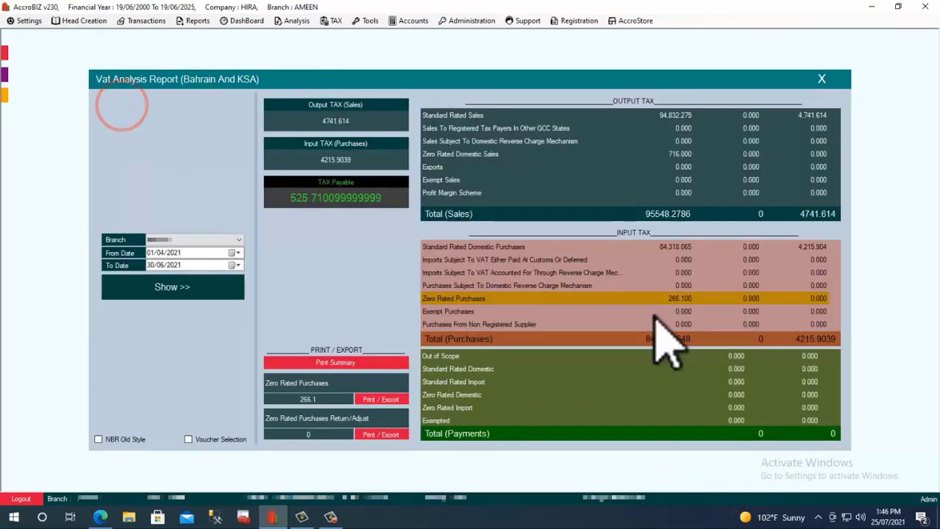
pyautogui.click(675, 247)
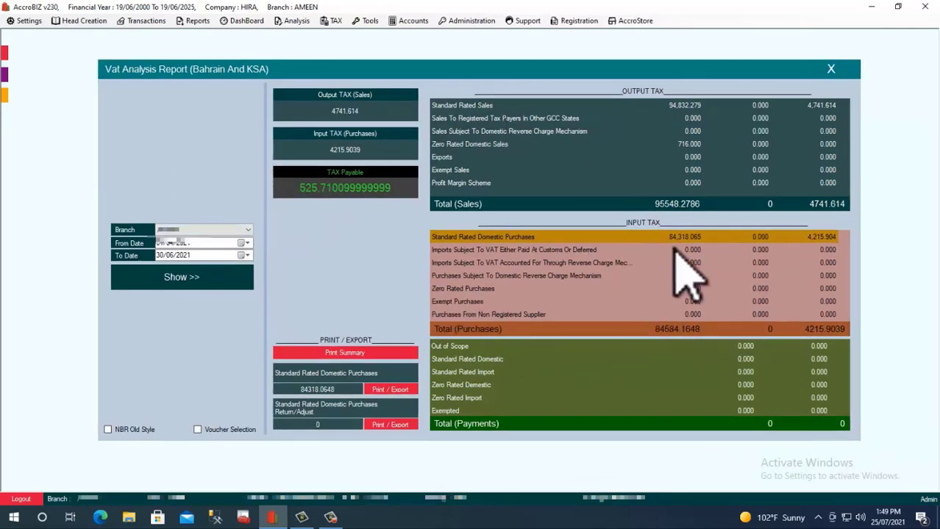
pyautogui.click(872, 8)
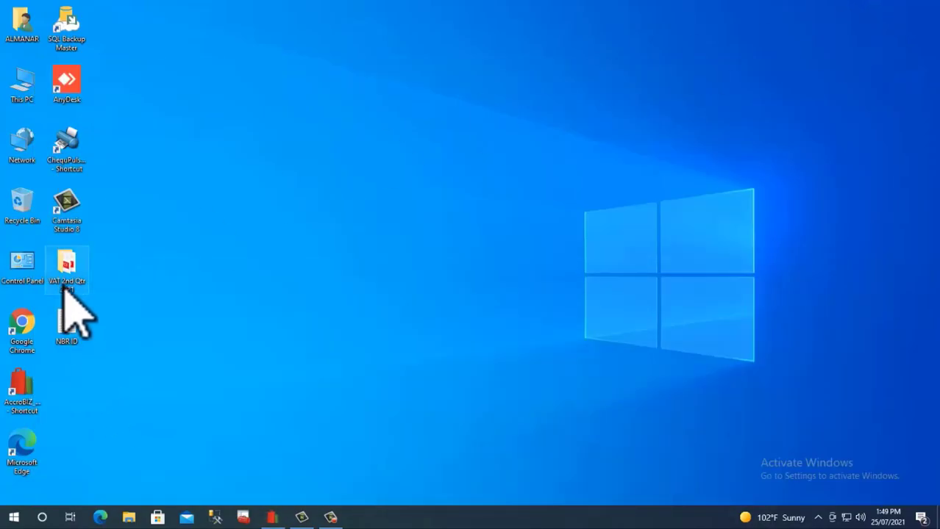
pyautogui.click(66, 270)
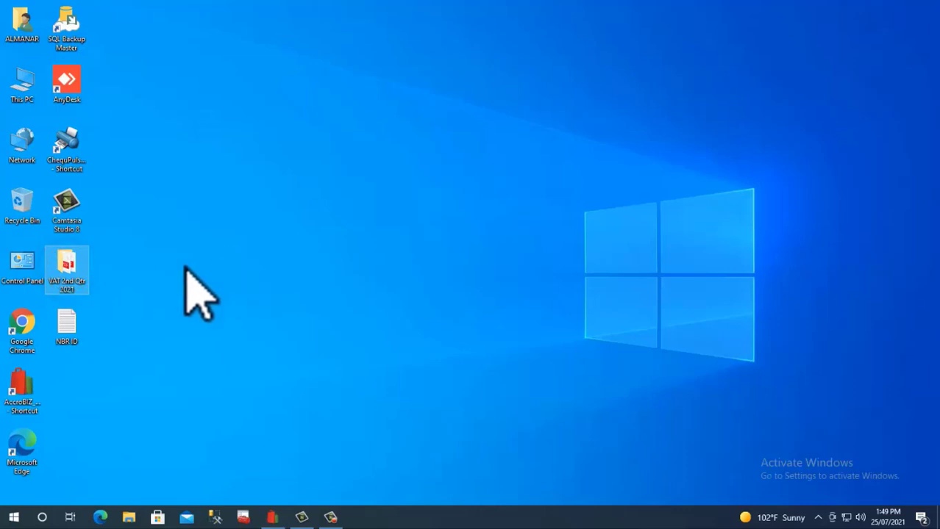
pyautogui.doubleClick(70, 269)
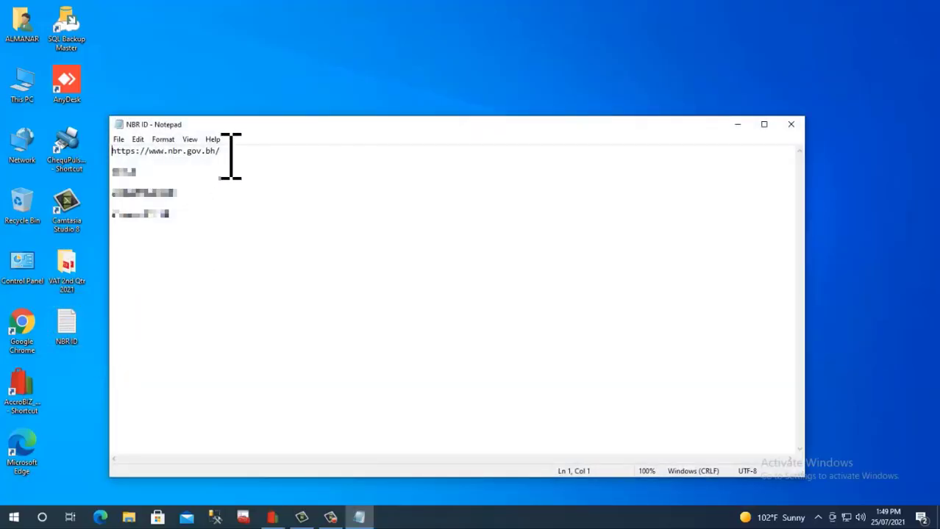
pyautogui.moveTo(183, 152); pyautogui.dragTo(103, 150)
pyautogui.rightClick(141, 151)
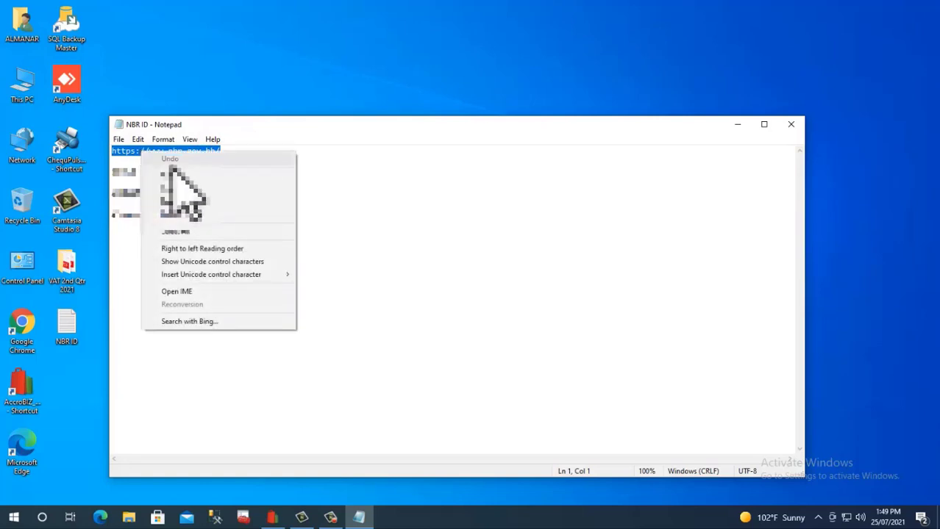
pyautogui.click(187, 187)
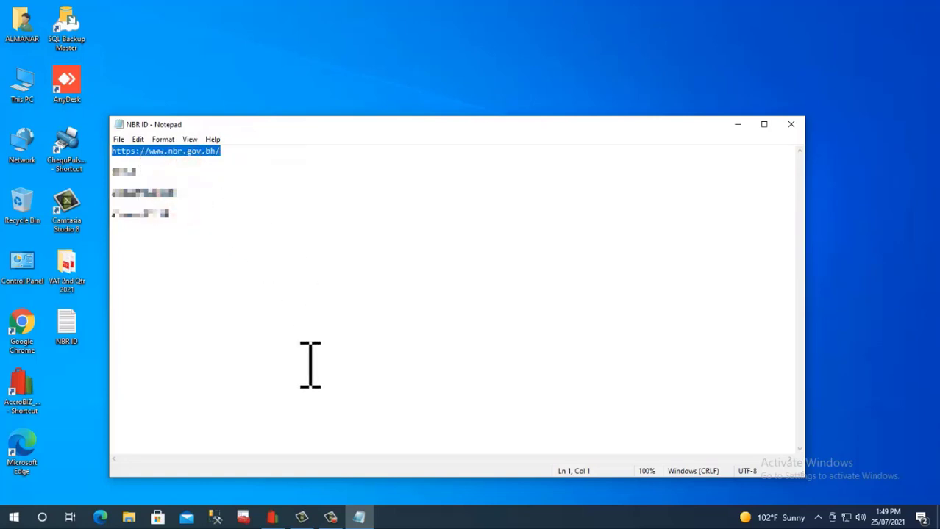
pyautogui.click(100, 518)
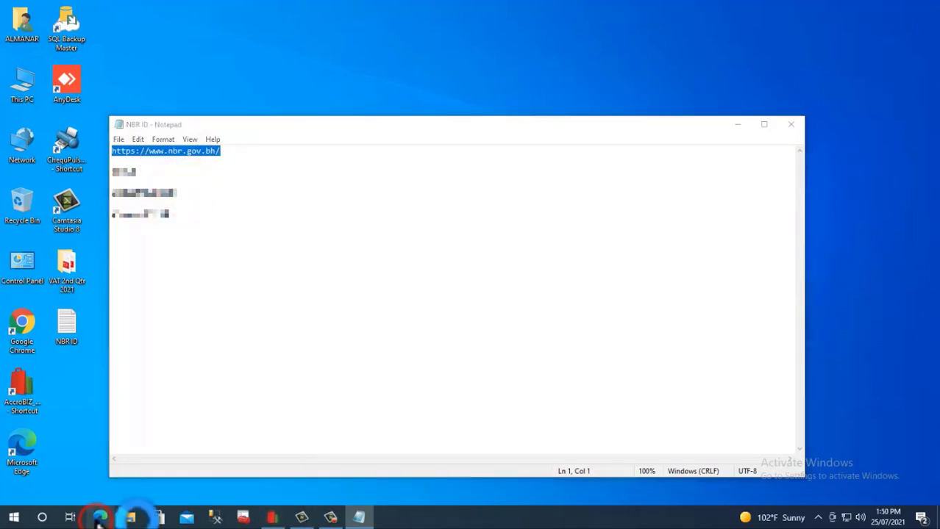
pyautogui.click(152, 30)
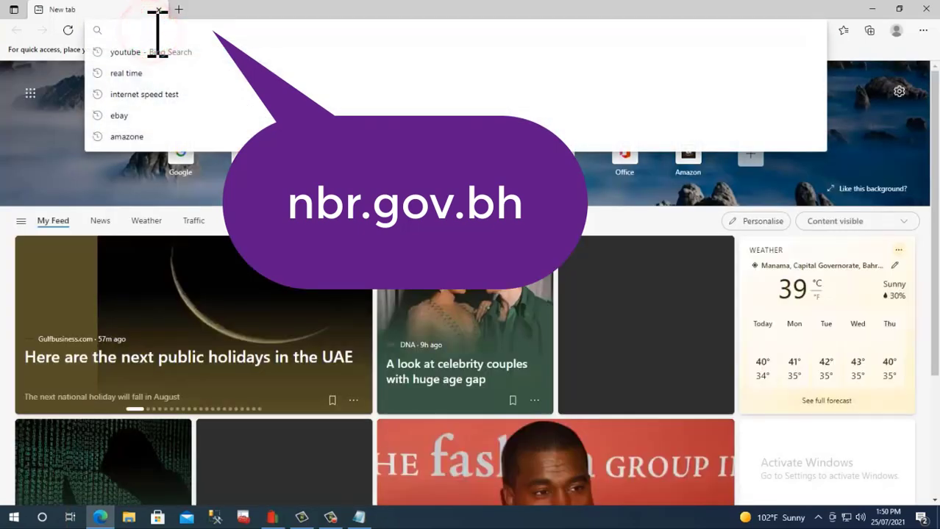
pyautogui.hotkey('ctrl', 'v')
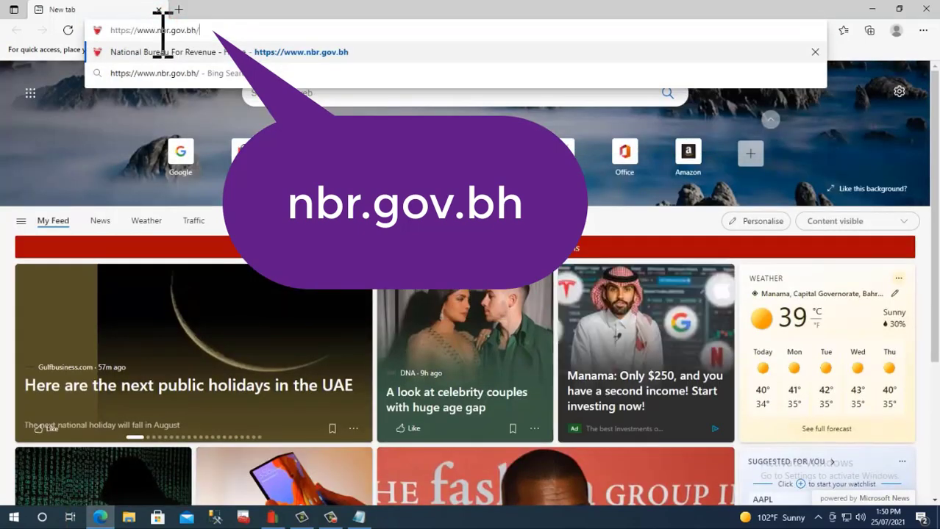
pyautogui.press('Return')
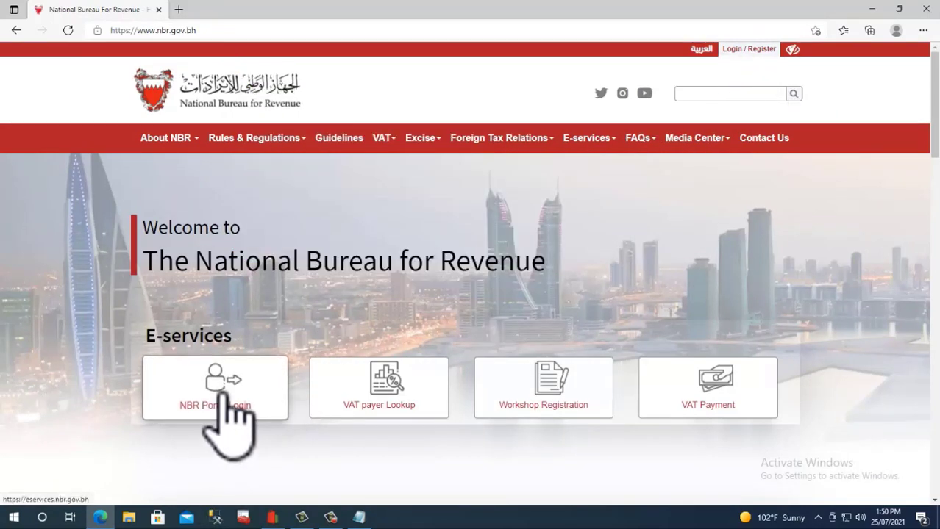
pyautogui.click(218, 396)
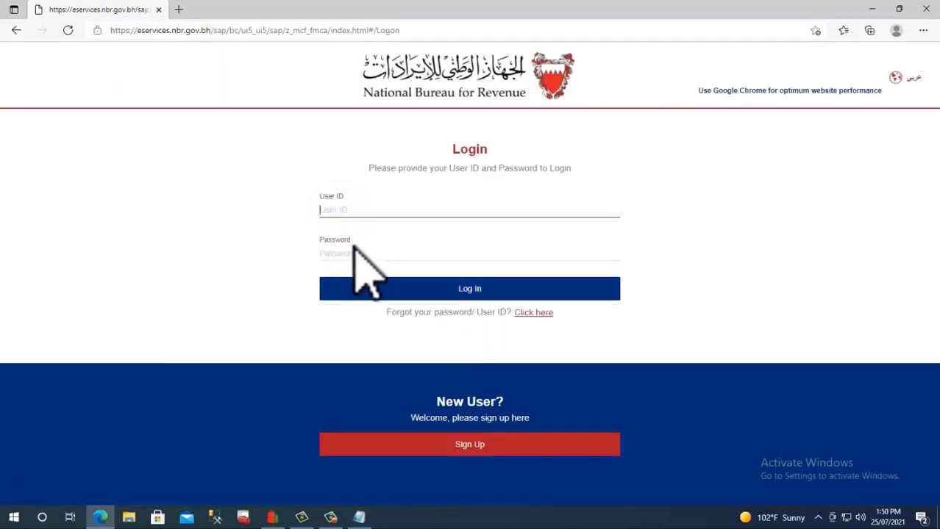
# Step: Copy the user ID from the NBR ID note and paste it into the portal's User ID field
pyautogui.click(872, 9)
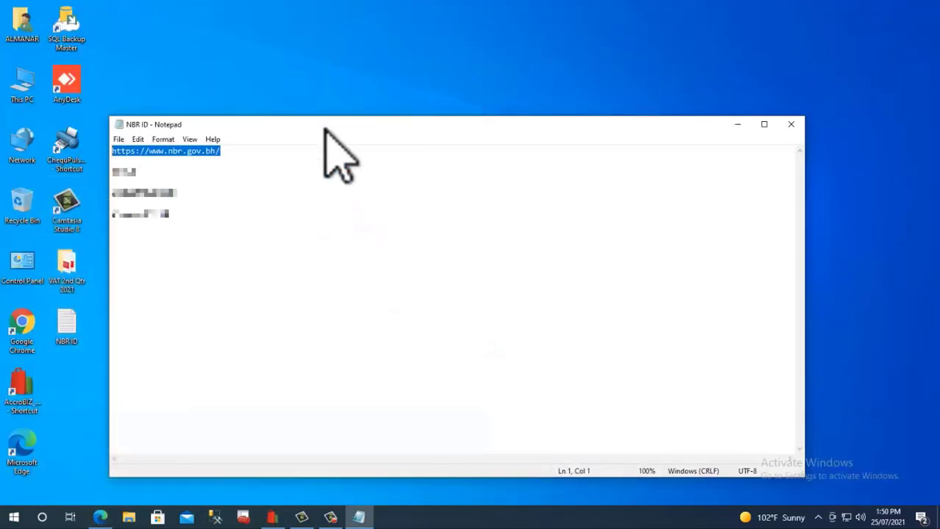
pyautogui.moveTo(182, 192); pyautogui.dragTo(130, 193)
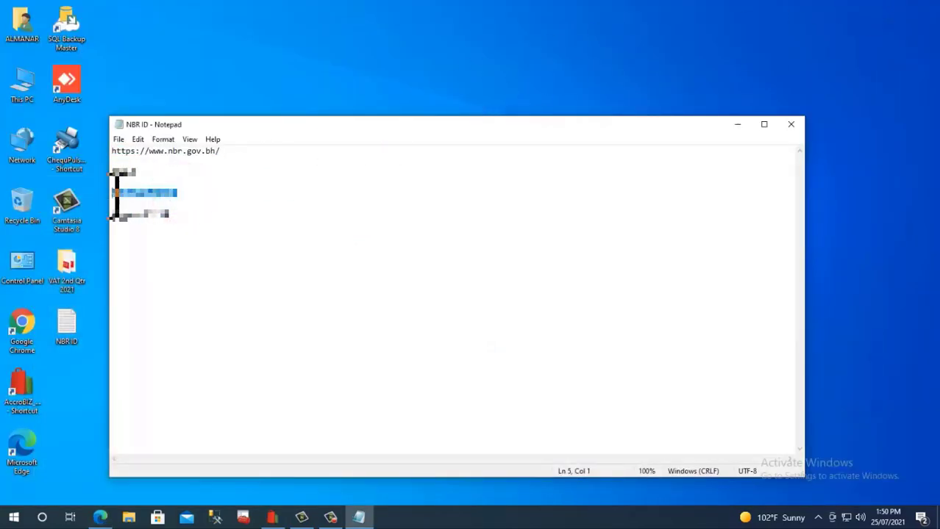
pyautogui.rightClick(118, 195)
pyautogui.click(175, 231)
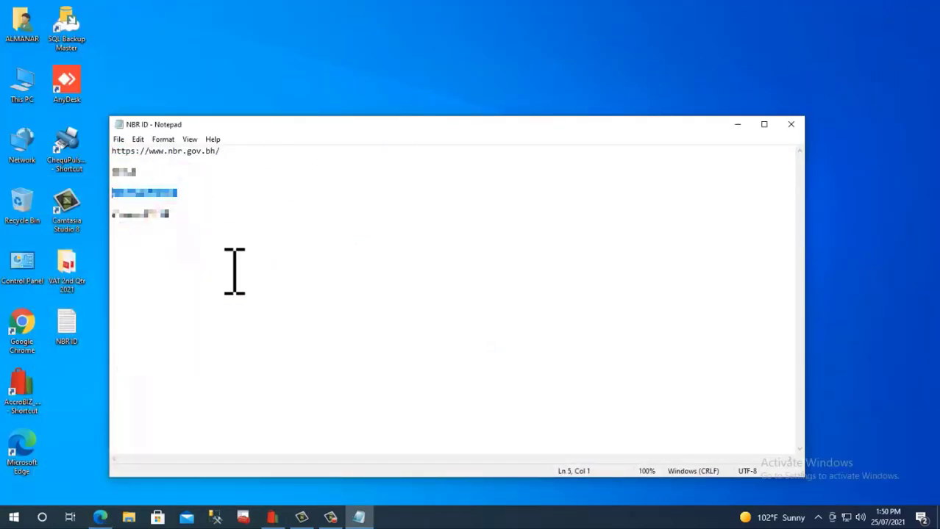
pyautogui.hotkey('alt', 'Tab')
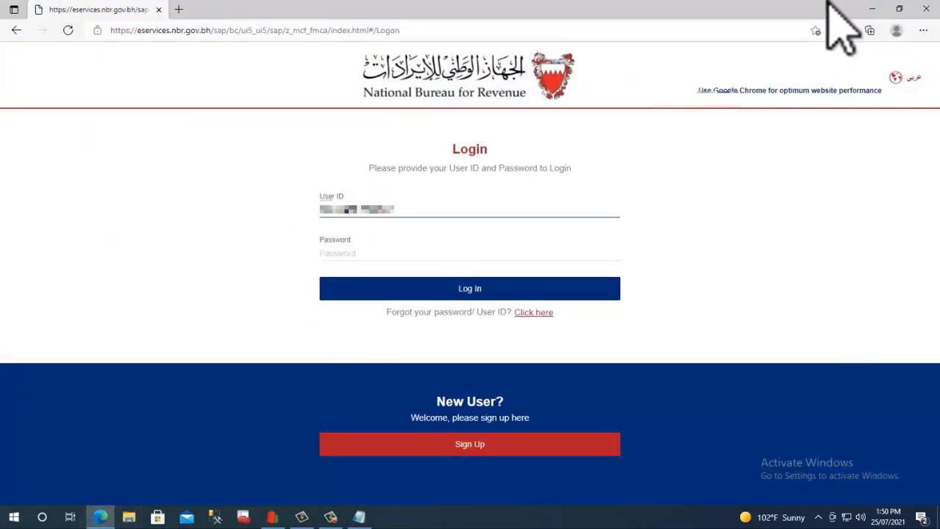
# Step: Copy the account password from the note into the Password field, log in and refuse to let the browser save it
pyautogui.click(871, 9)
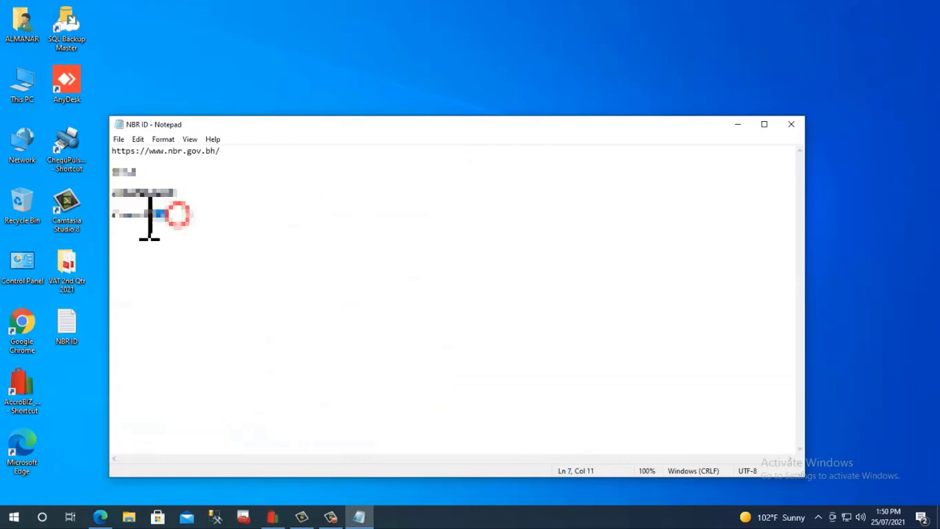
pyautogui.moveTo(150, 217); pyautogui.dragTo(116, 216)
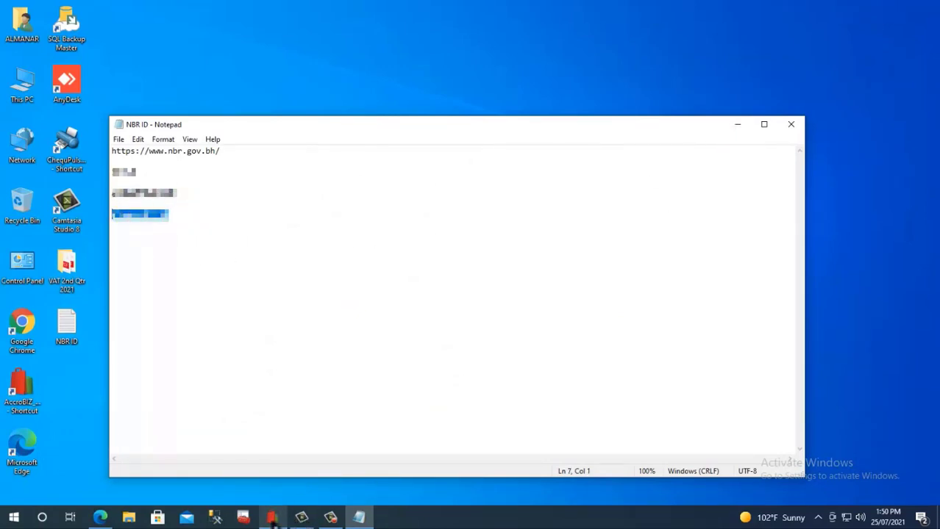
pyautogui.click(100, 517)
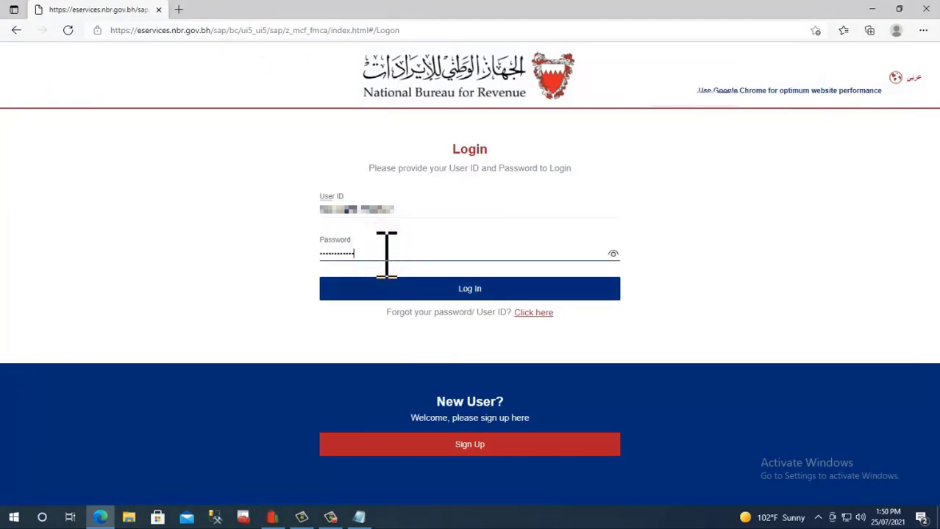
pyautogui.click(488, 292)
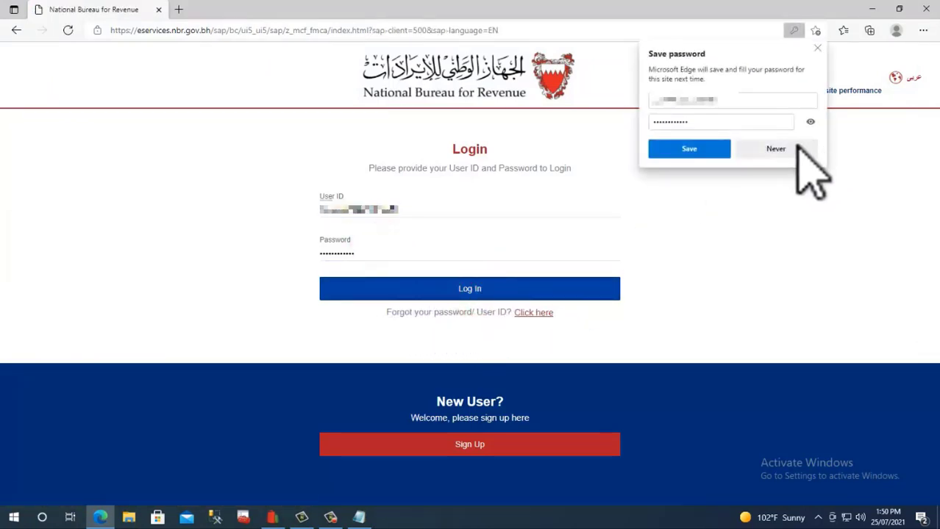
pyautogui.click(795, 150)
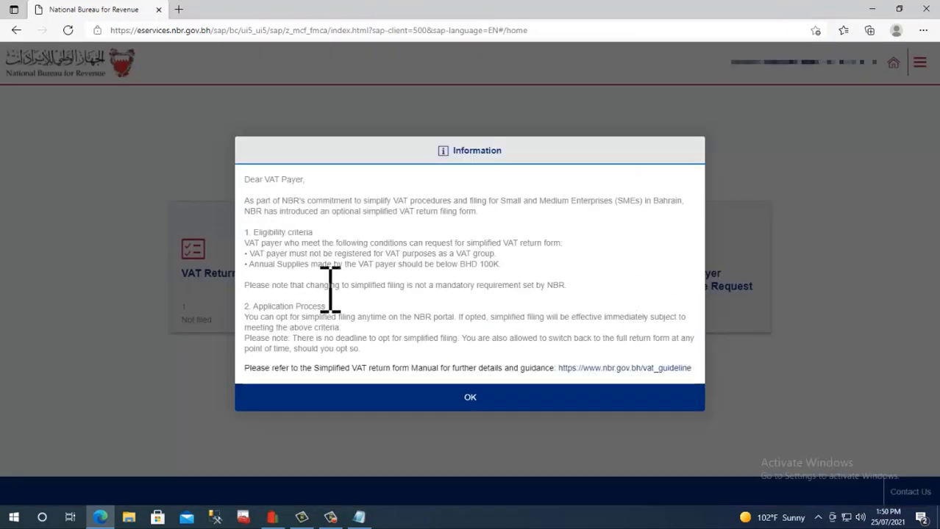
# Step: Dismiss the simplified filing notice and open the unfiled 2nd Quarter 2021 VAT Return Form from VAT Returns
pyautogui.click(503, 398)
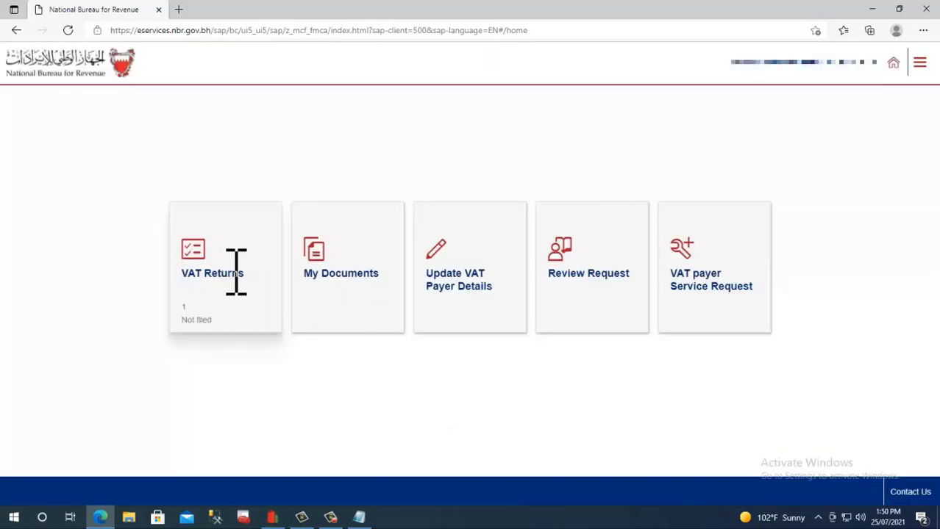
pyautogui.click(204, 307)
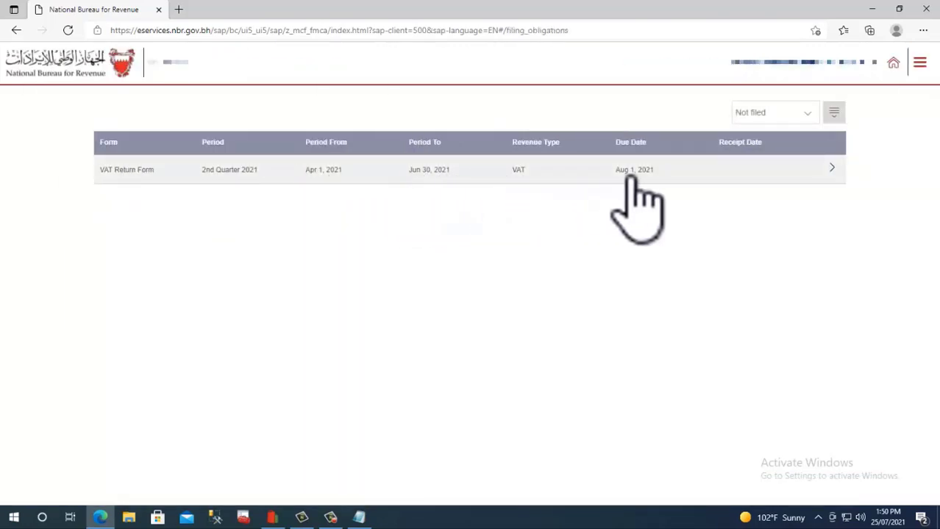
pyautogui.click(795, 177)
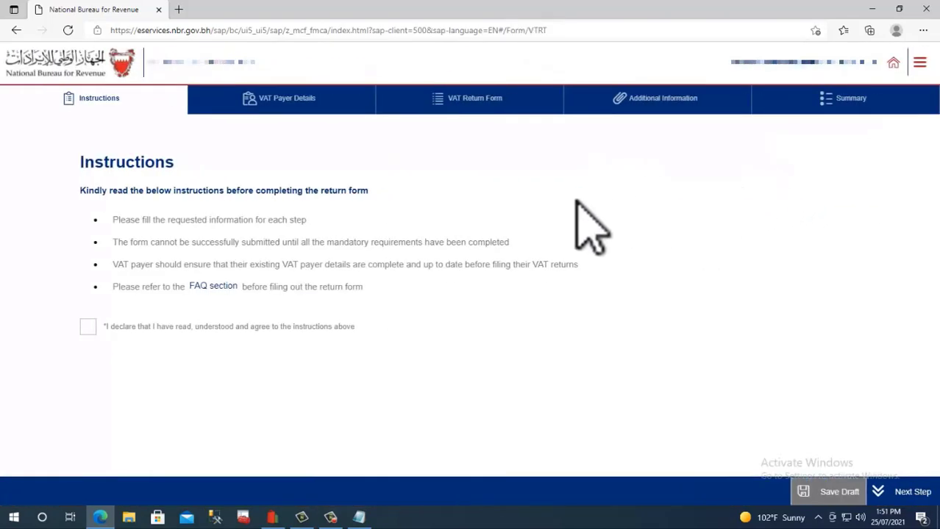
# Step: Accept the instructions declaration, save the return as a draft and proceed to VAT Payer Details
pyautogui.click(86, 326)
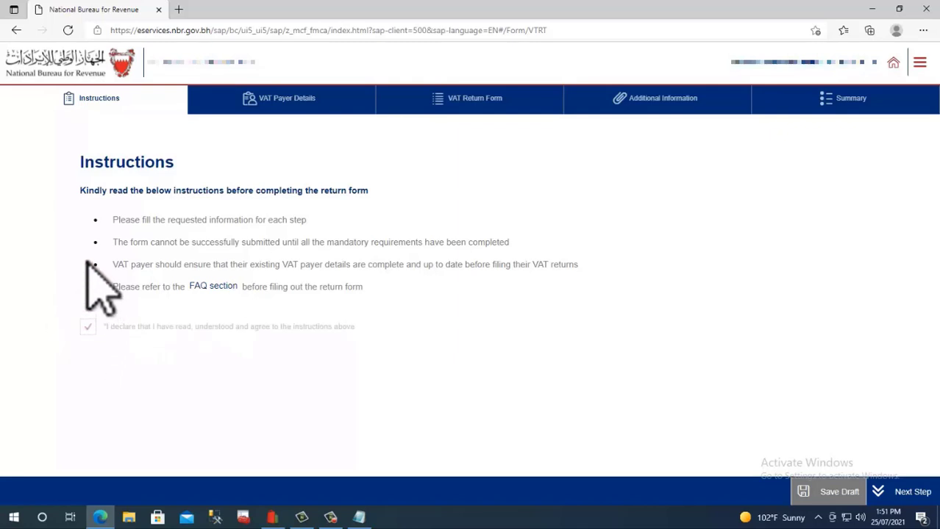
pyautogui.click(835, 496)
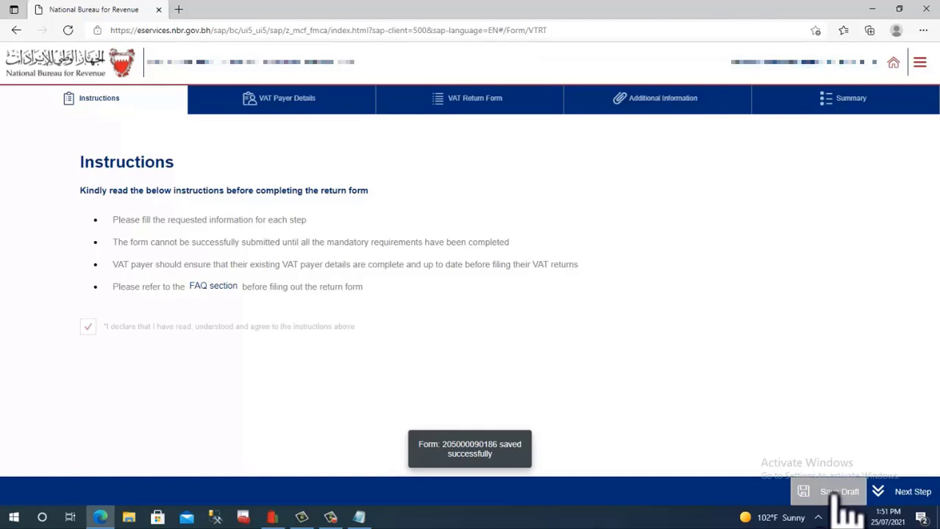
pyautogui.click(886, 491)
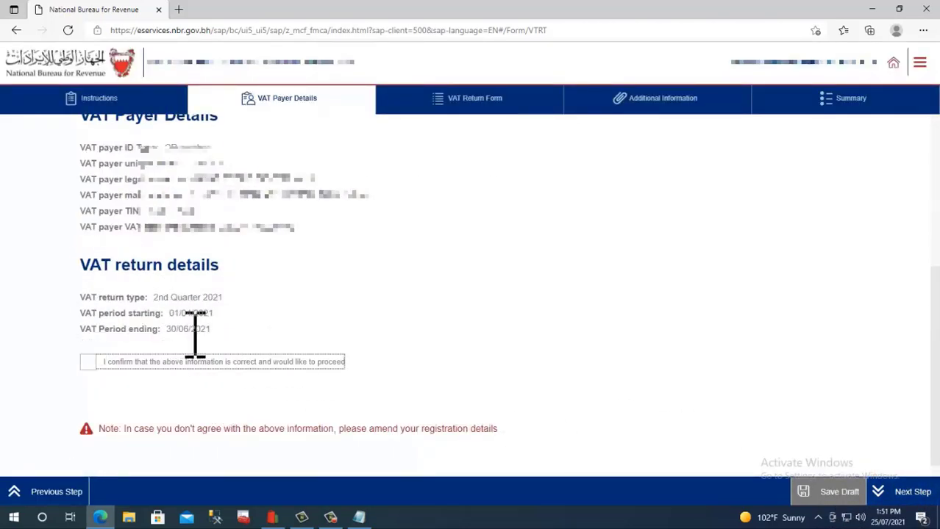
# Step: Confirm that the VAT payer and return details are correct, save the draft and proceed to the VAT Return Form
pyautogui.click(87, 361)
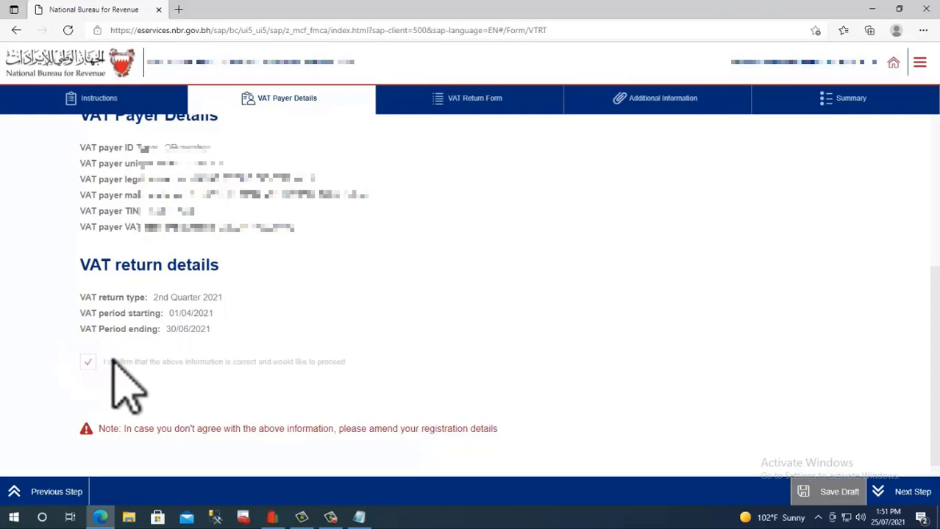
pyautogui.click(838, 492)
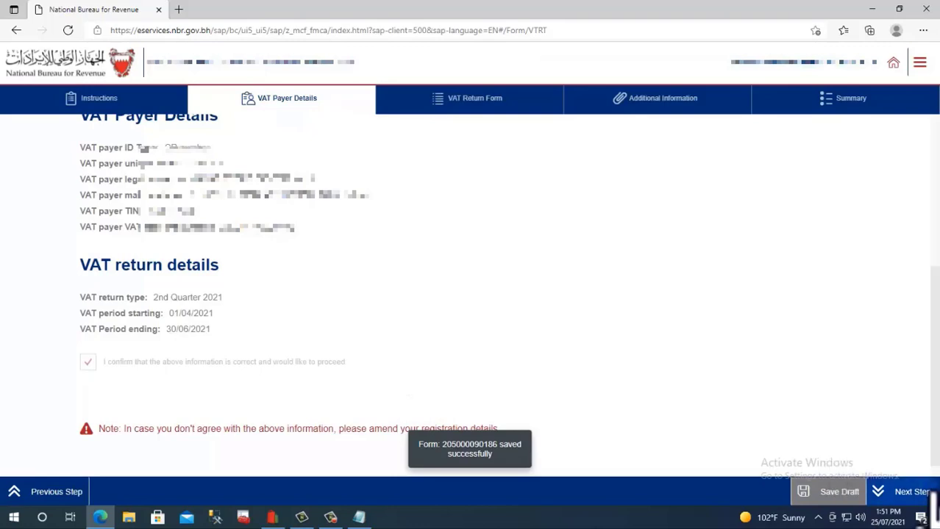
pyautogui.click(905, 491)
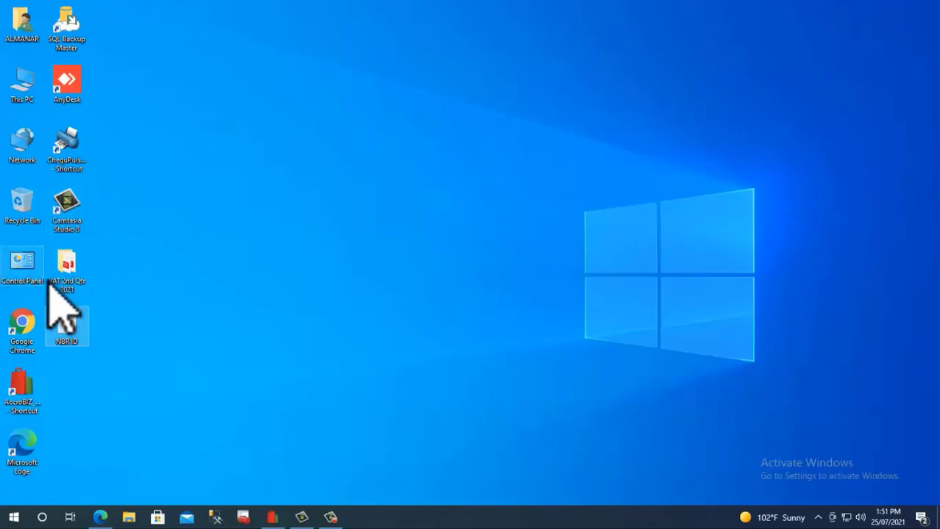
# Step: Open Summary.pdf from the VAT 2nd Qtr 2021 desktop folder and copy the Standard Rated Sales amount
pyautogui.click(65, 272)
pyautogui.doubleClick(65, 272)
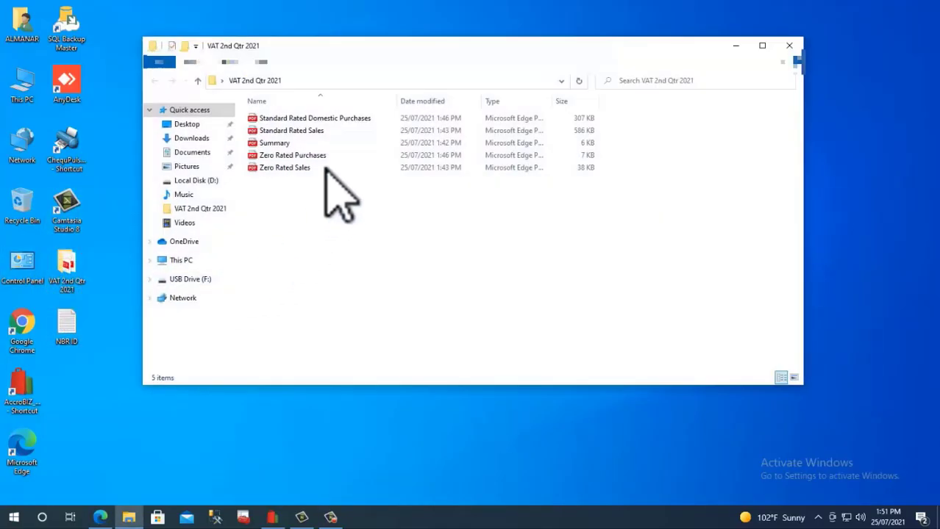
pyautogui.doubleClick(273, 142)
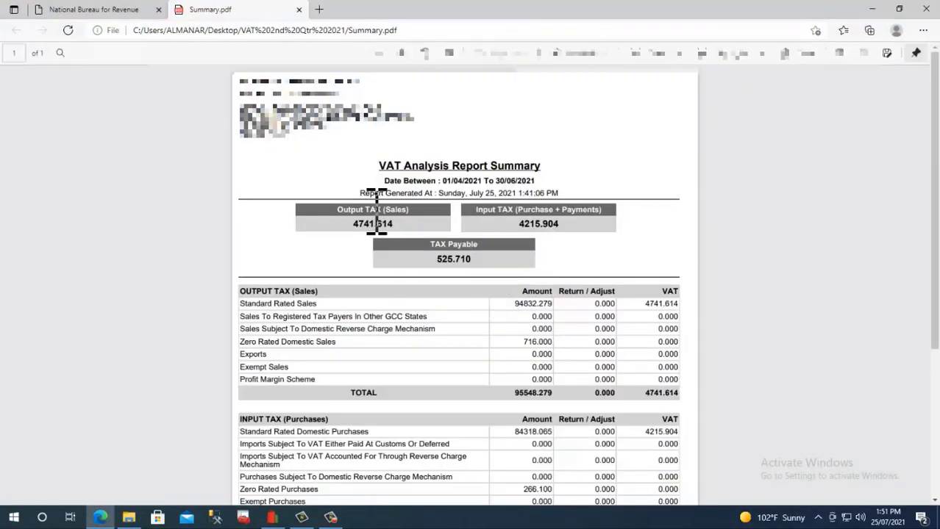
pyautogui.rightClick(546, 302)
pyautogui.click(583, 130)
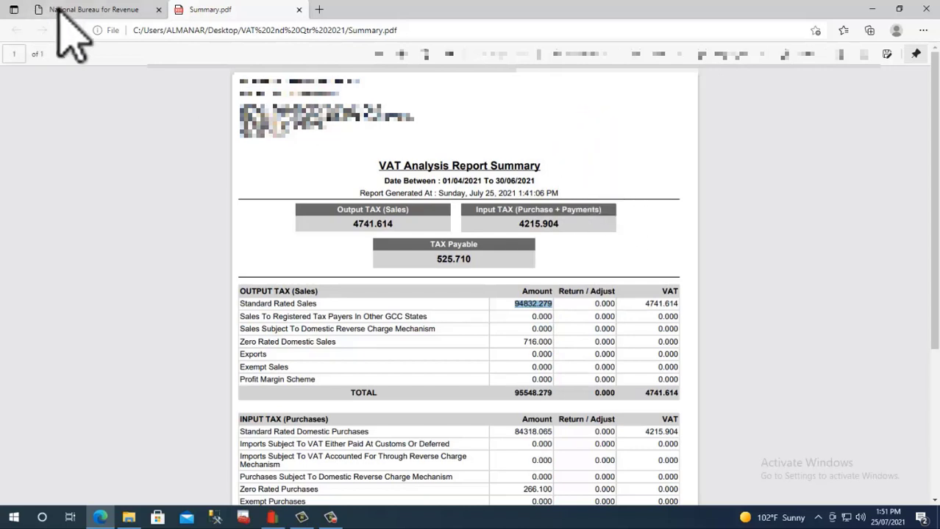
# Step: Paste the copied 94832.279 as the Standard rated sales amount in the portal's VAT Return Form
pyautogui.click(121, 9)
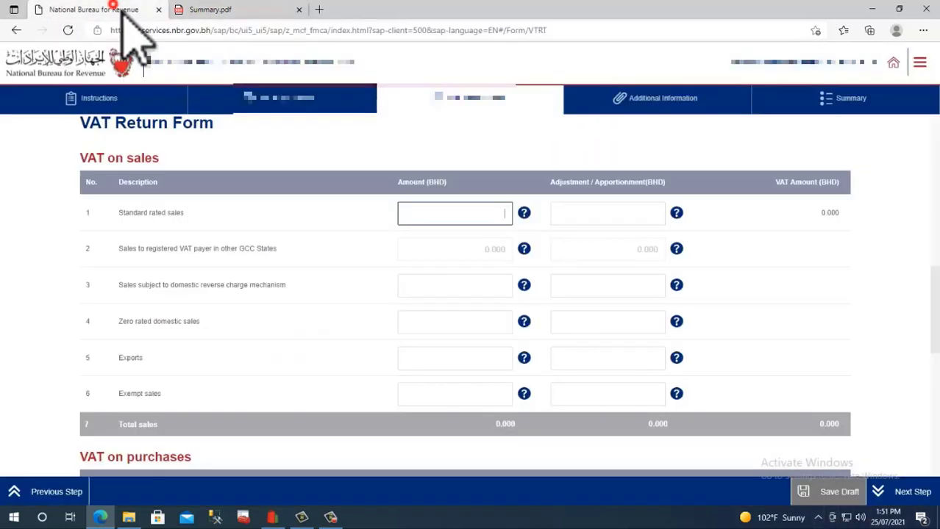
pyautogui.click(487, 213)
pyautogui.rightClick(487, 214)
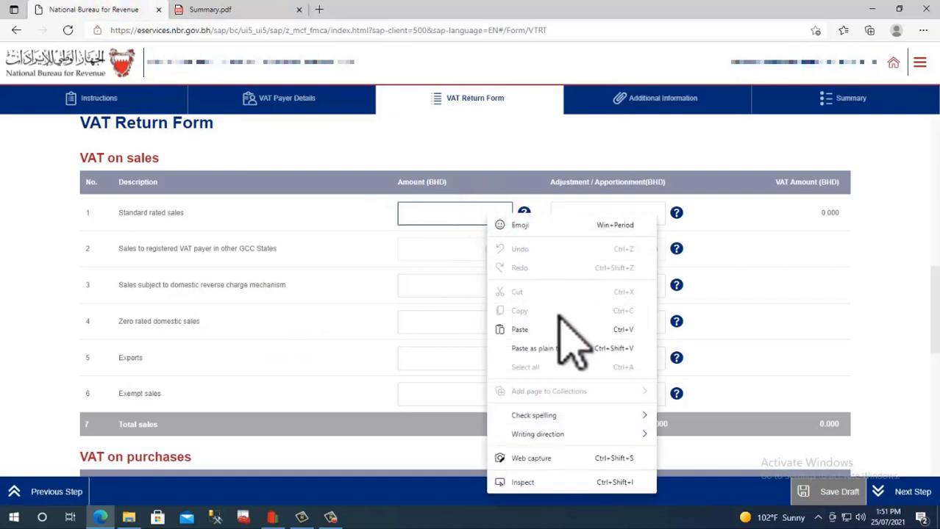
pyautogui.click(535, 329)
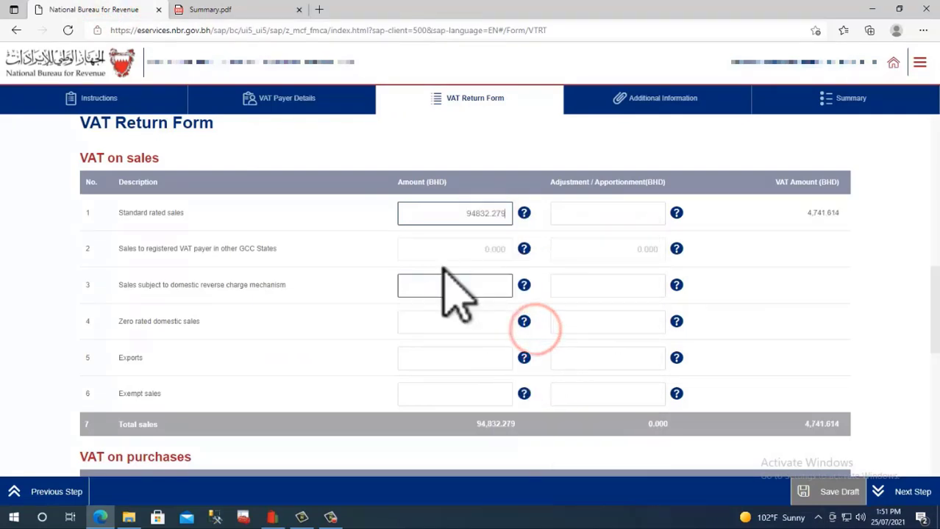
# Step: Check Summary.pdf, set the Standard rated sales adjustment to 0, and enter 0 for the domestic reverse charge sales amount and adjustment
pyautogui.click(628, 217)
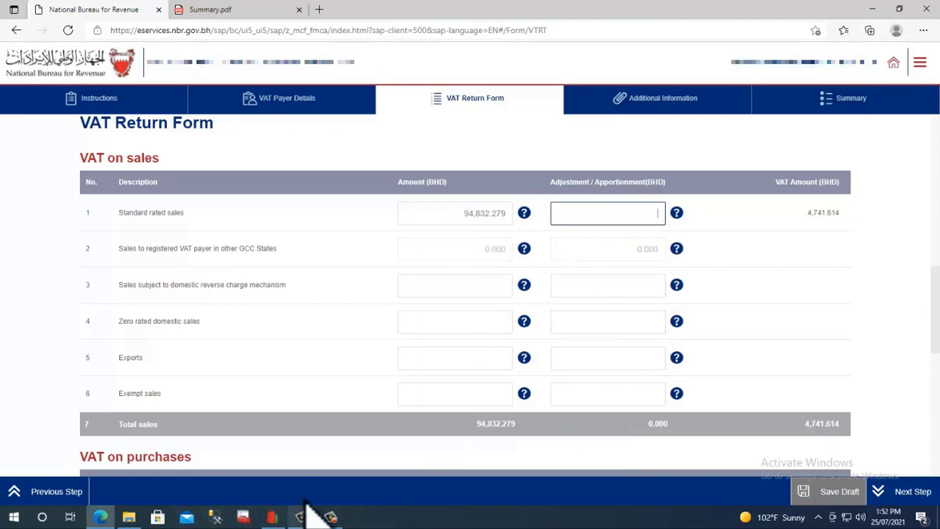
pyautogui.click(221, 11)
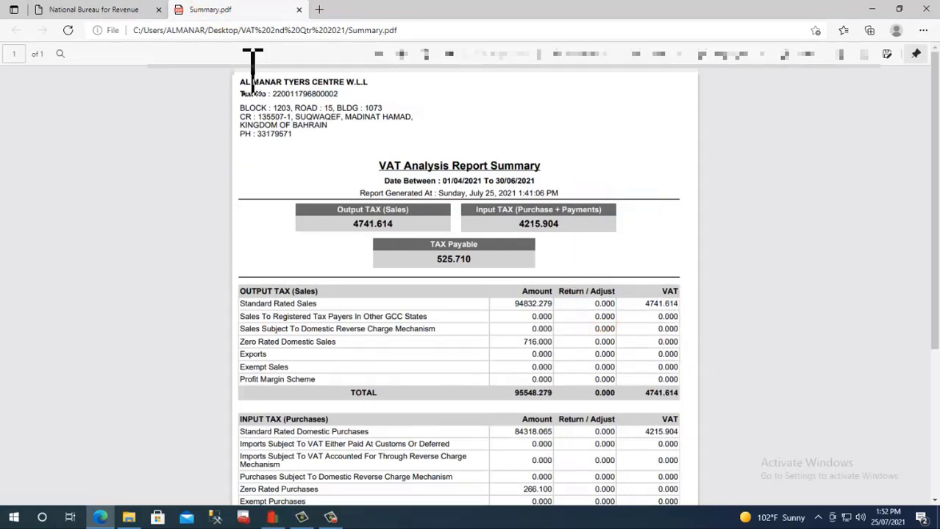
pyautogui.click(121, 11)
pyautogui.click(630, 219)
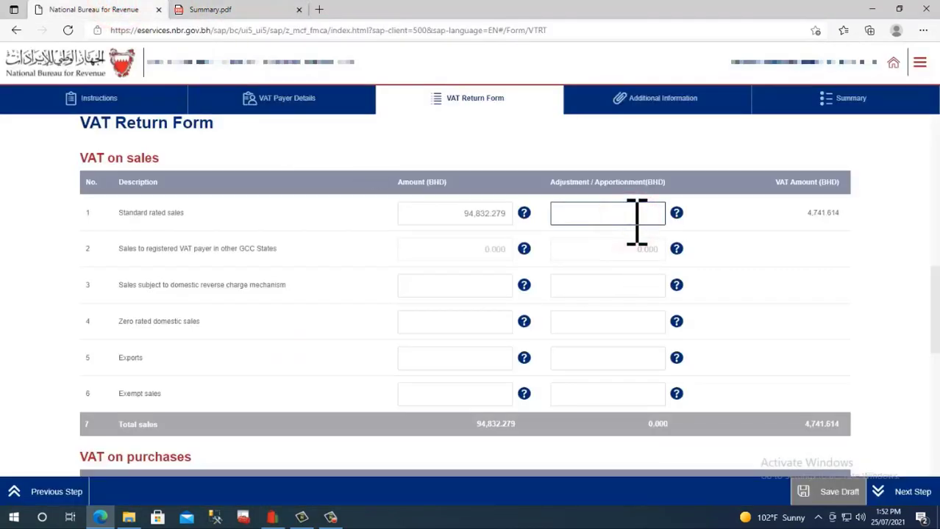
pyautogui.write('0')
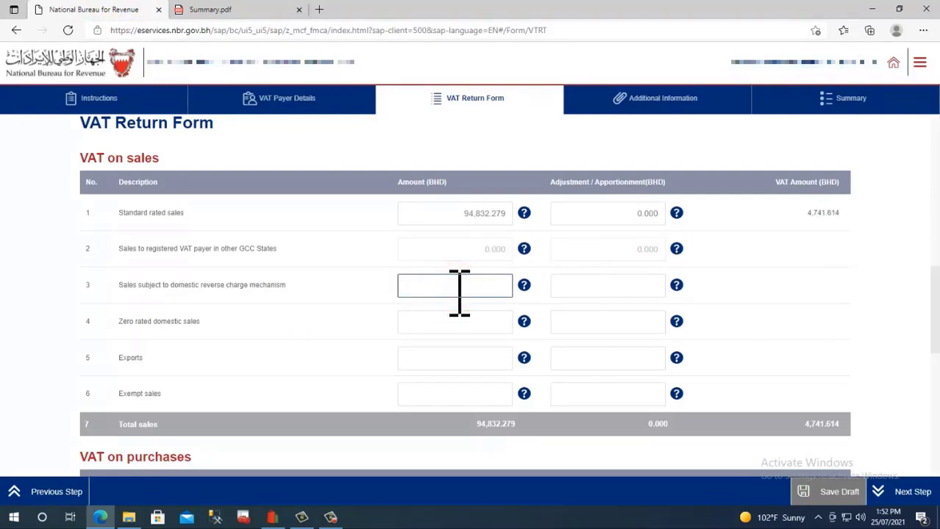
pyautogui.write('0')
pyautogui.click(622, 290)
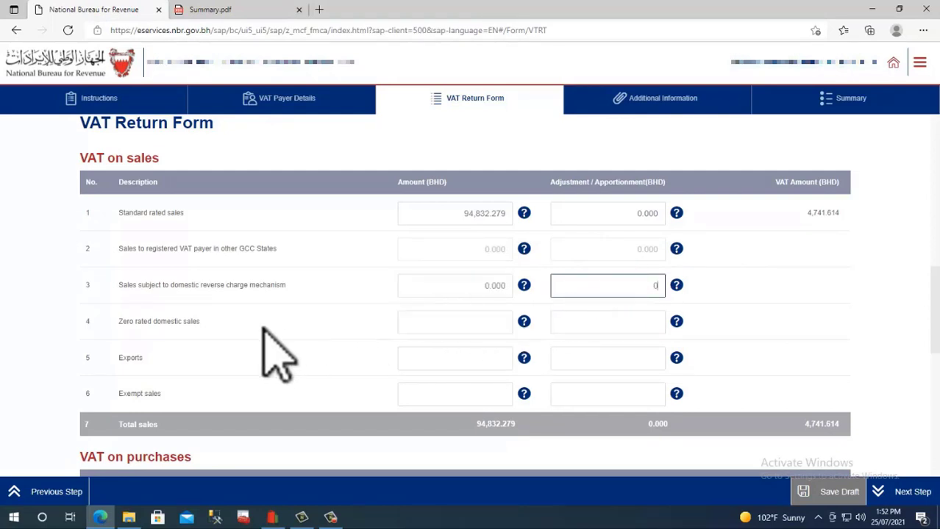
# Step: Copy the Zero Rated Domestic Sales amount from Summary.pdf and paste 716.000 as the form's Zero rated domestic sales amount
pyautogui.click(217, 10)
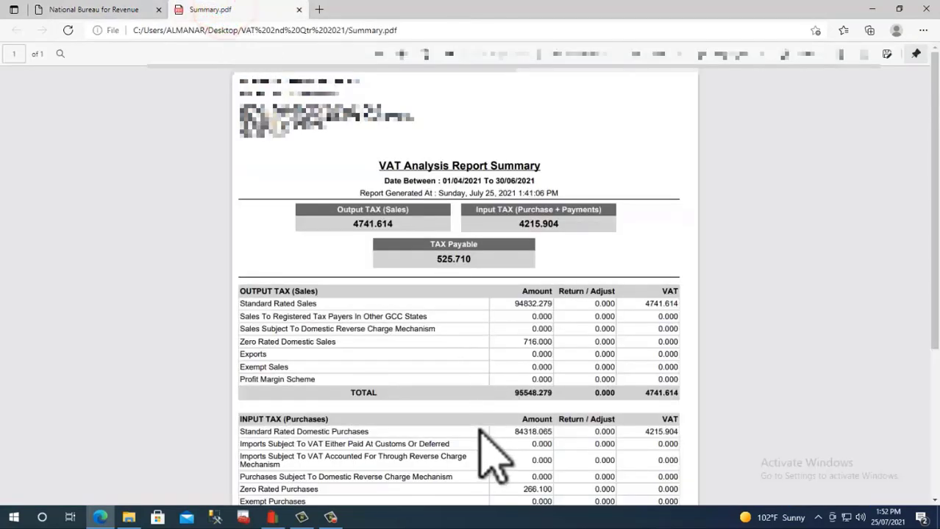
pyautogui.rightClick(546, 340)
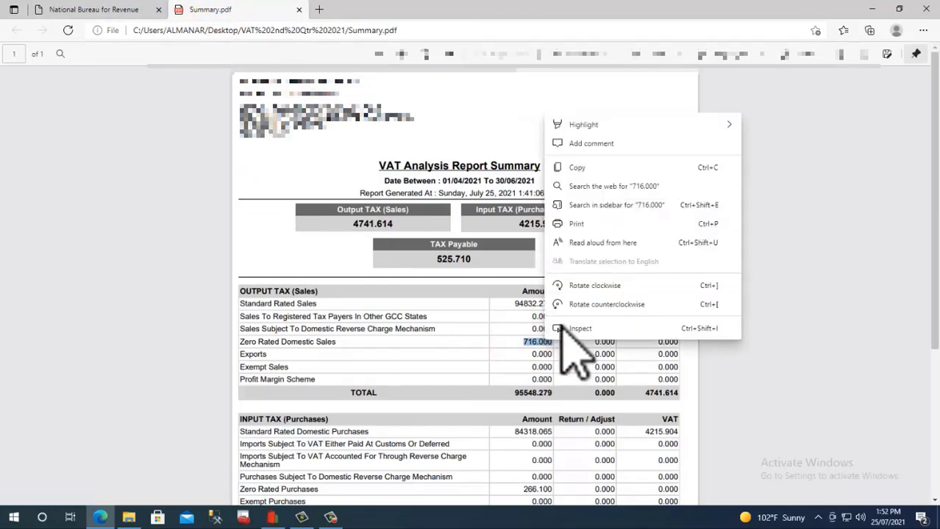
pyautogui.click(589, 167)
pyautogui.click(94, 11)
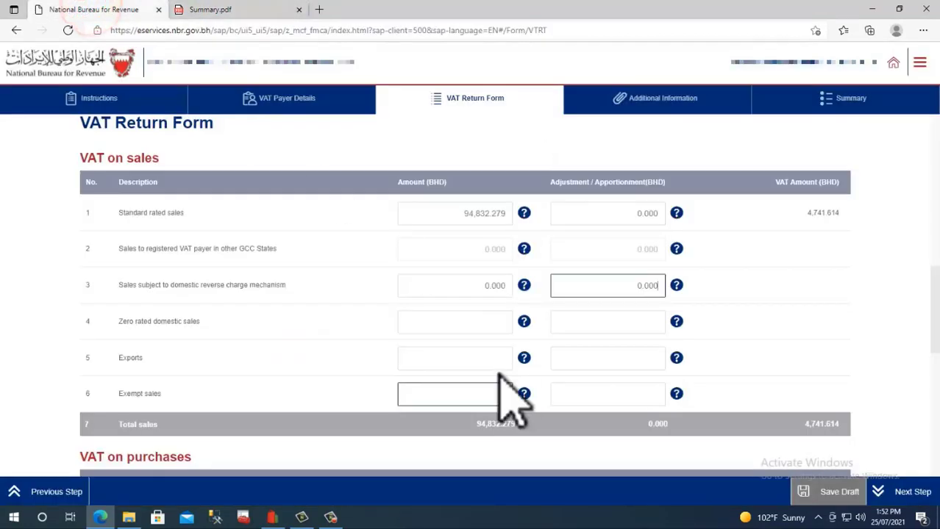
pyautogui.rightClick(496, 329)
pyautogui.click(533, 162)
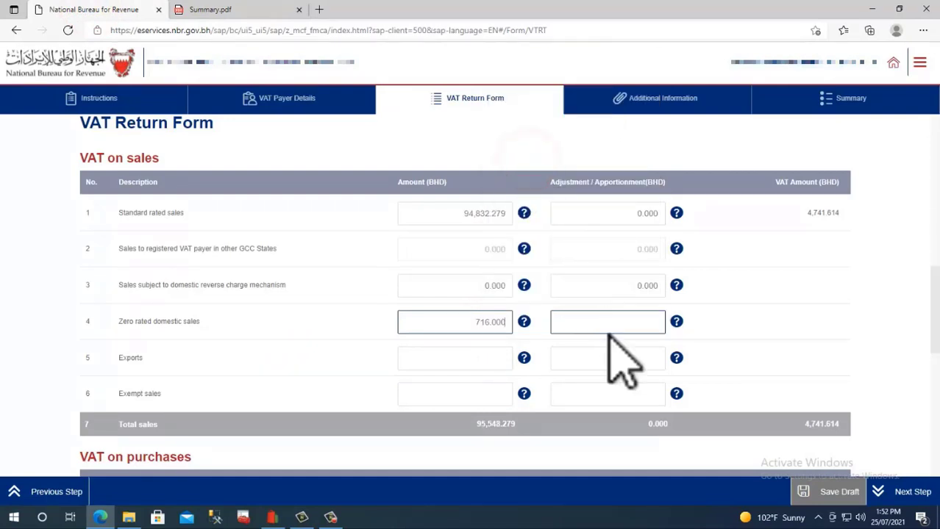
# Step: Enter 0 for the Zero rated domestic sales adjustment and for the amounts and adjustments of Exports and Exempt sales
pyautogui.scroll(-1, 529, 346)
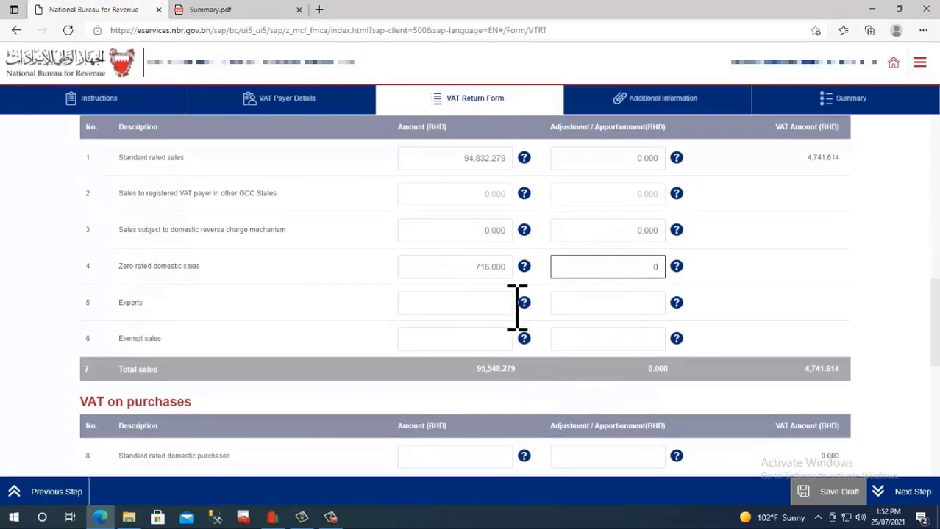
pyautogui.click(500, 303)
pyautogui.write('0')
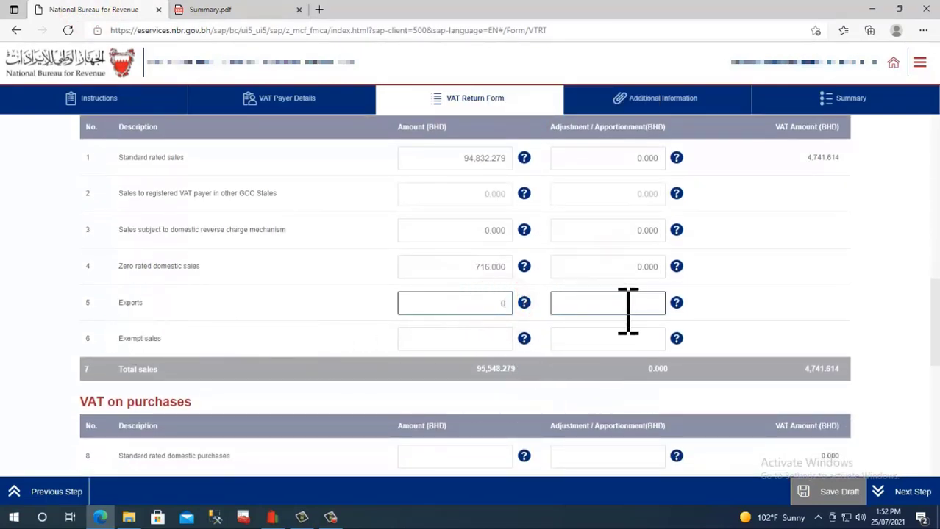
pyautogui.write('0')
pyautogui.click(480, 340)
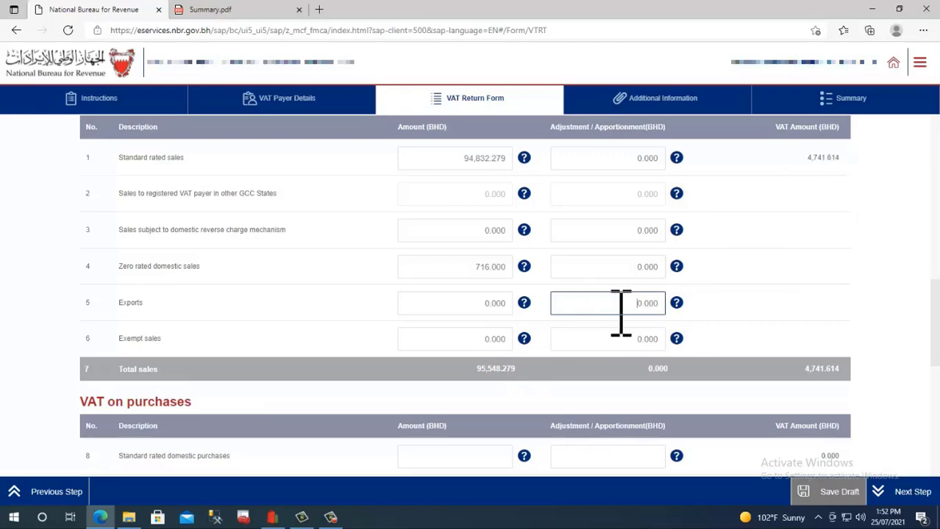
# Step: Copy the Standard Rated Domestic Purchases amount from the input tax table in Summary.pdf
pyautogui.scroll(-4, 518, 326)
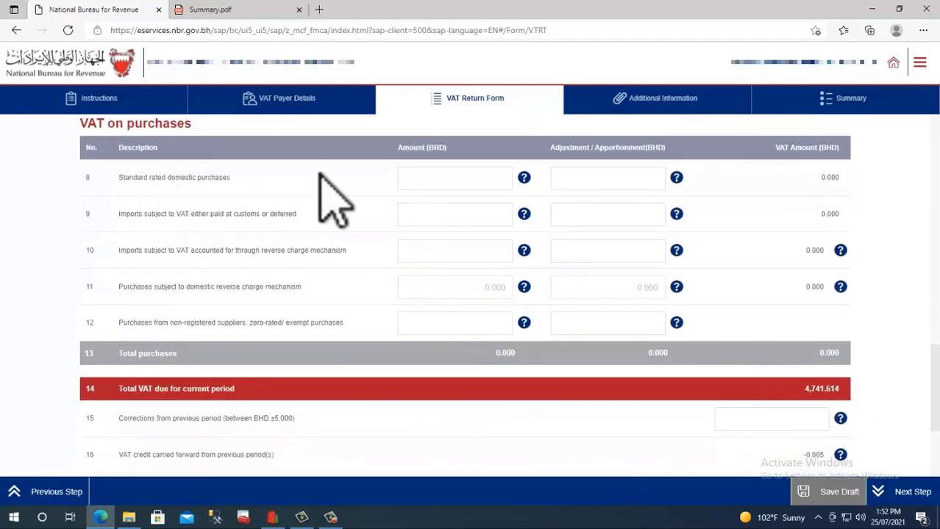
pyautogui.click(243, 14)
pyautogui.scroll(-2, 559, 412)
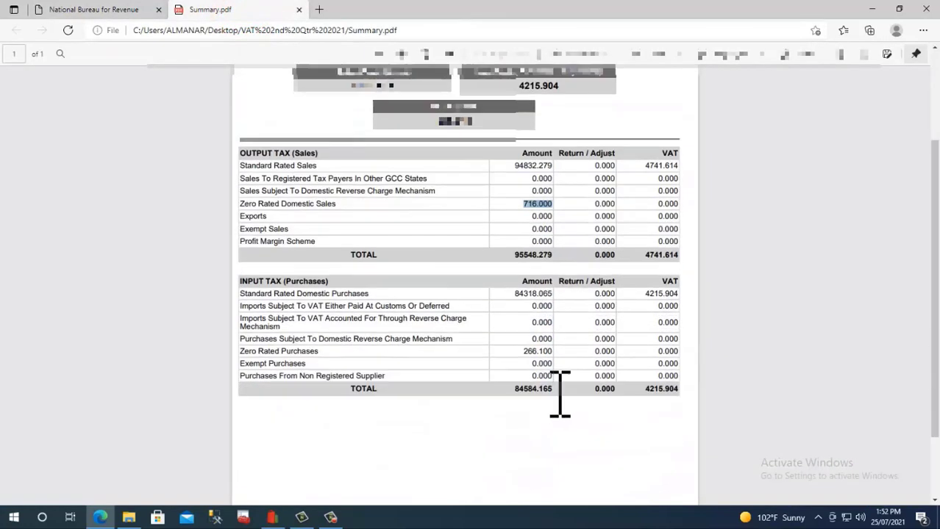
pyautogui.doubleClick(514, 293)
pyautogui.rightClick(541, 295)
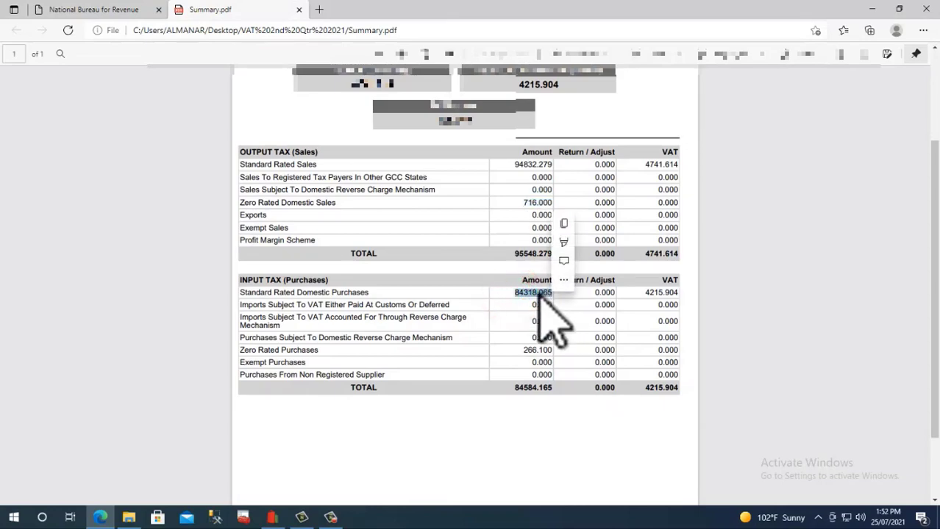
pyautogui.click(581, 123)
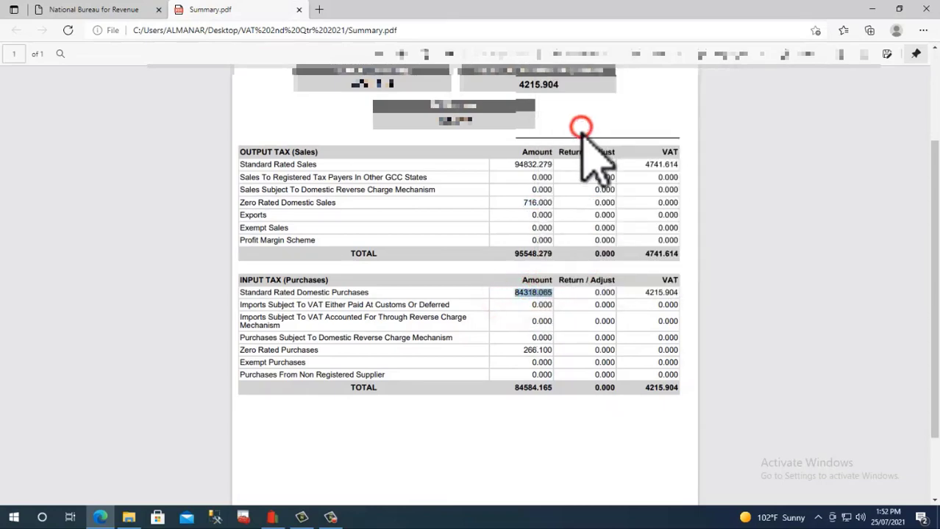
pyautogui.scroll(2, 519, 287)
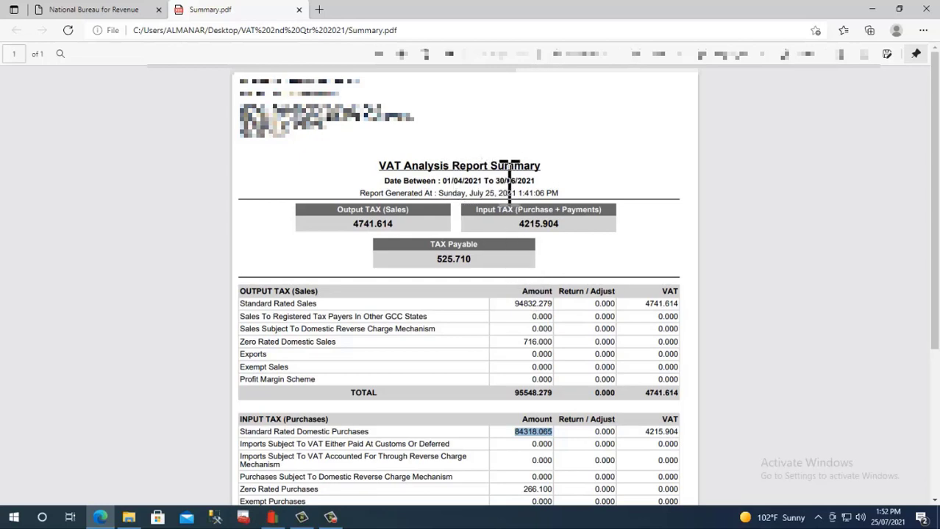
# Step: Paste 84318.065 as the form's Standard rated domestic purchases amount and set its adjustment to 0
pyautogui.click(81, 10)
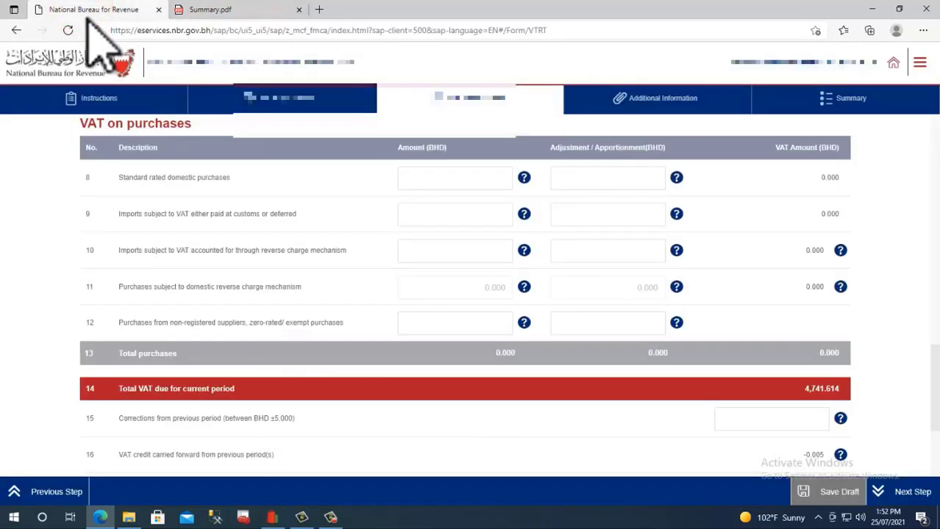
pyautogui.click(485, 177)
pyautogui.rightClick(485, 176)
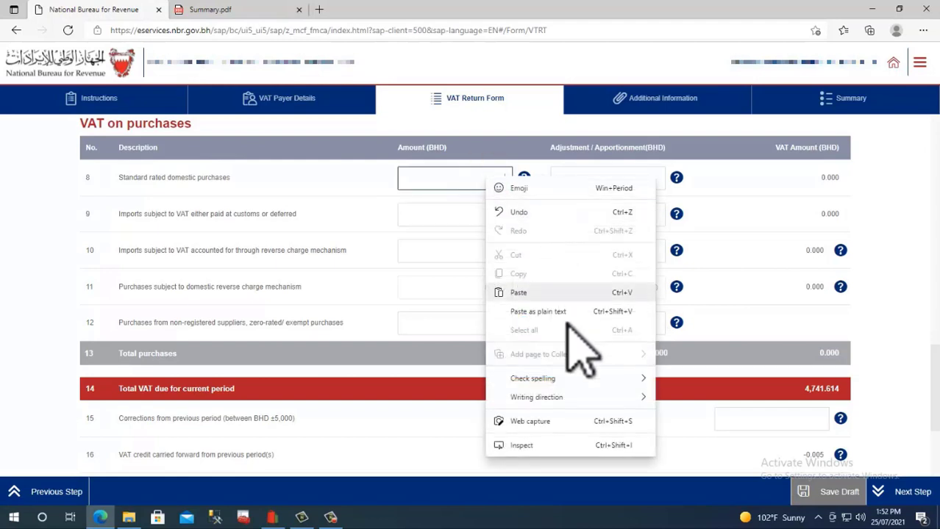
pyautogui.click(528, 292)
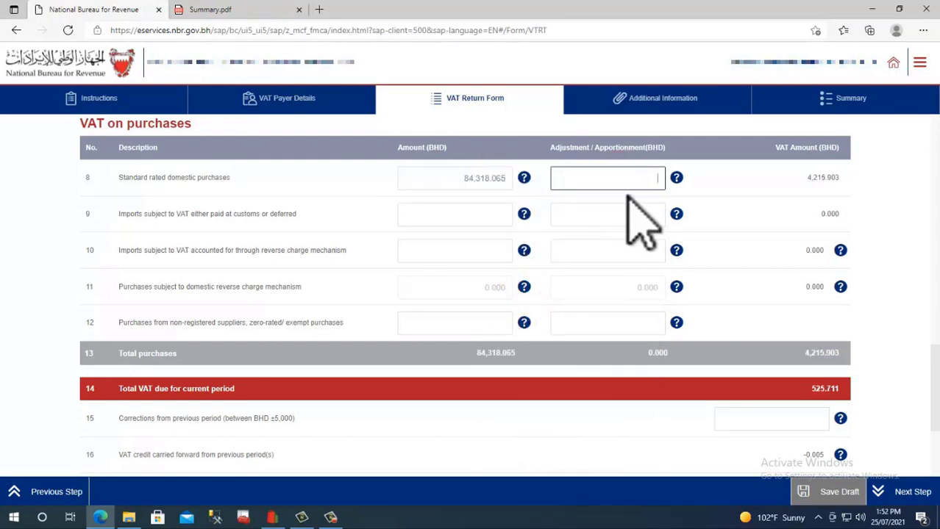
pyautogui.write('0')
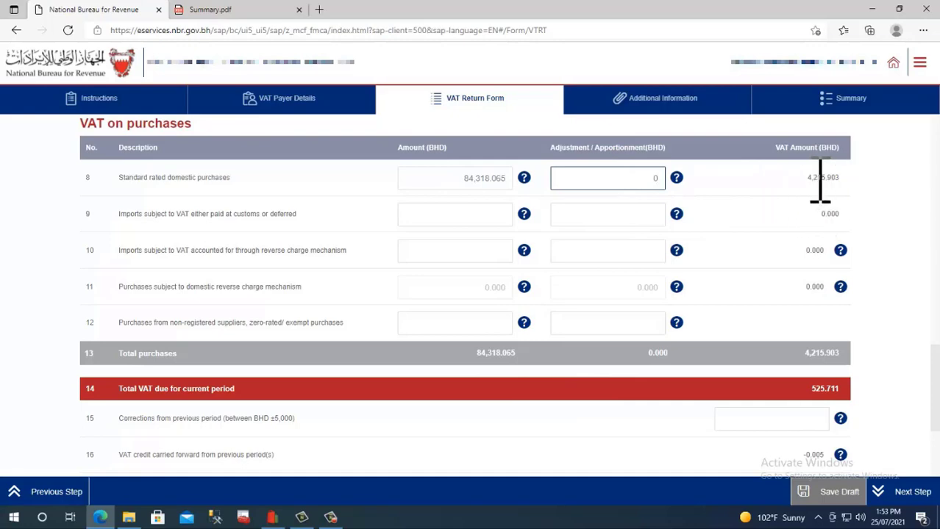
# Step: Compare the purchases VAT with Summary.pdf, and enter 0 for the amounts and adjustments of both import rows, 9 and 10
pyautogui.click(239, 13)
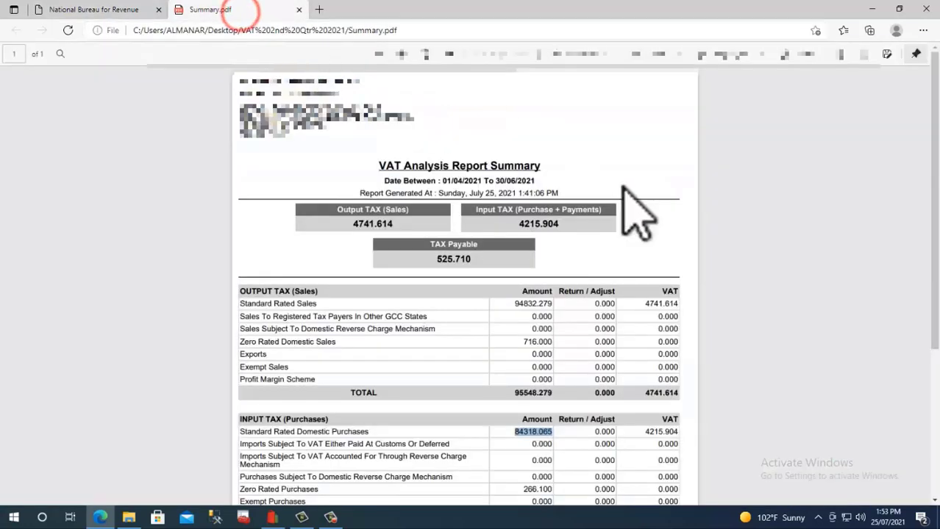
pyautogui.scroll(-2, 658, 427)
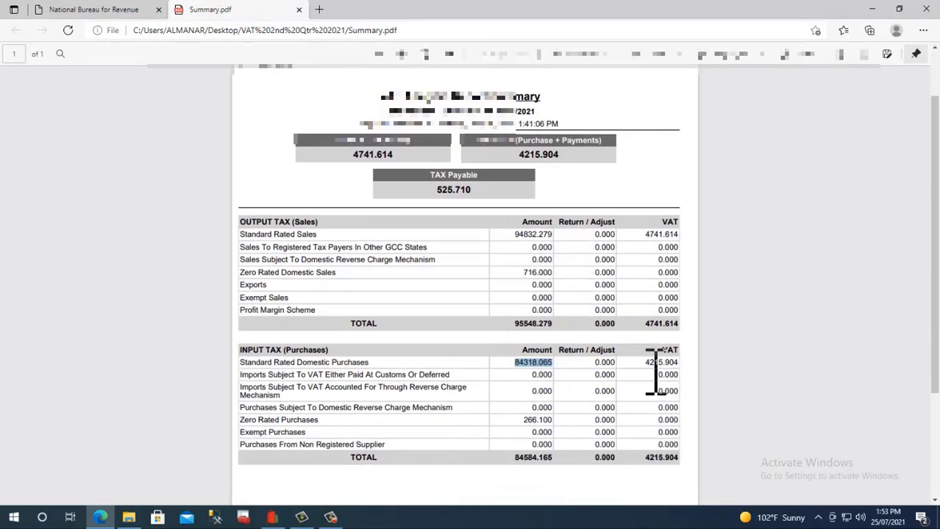
pyautogui.click(117, 9)
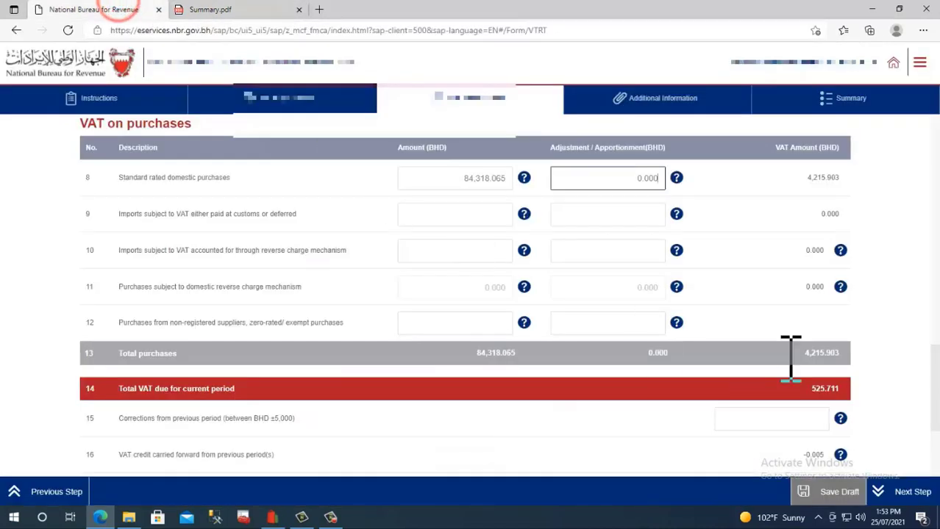
pyautogui.click(489, 214)
pyautogui.write('0')
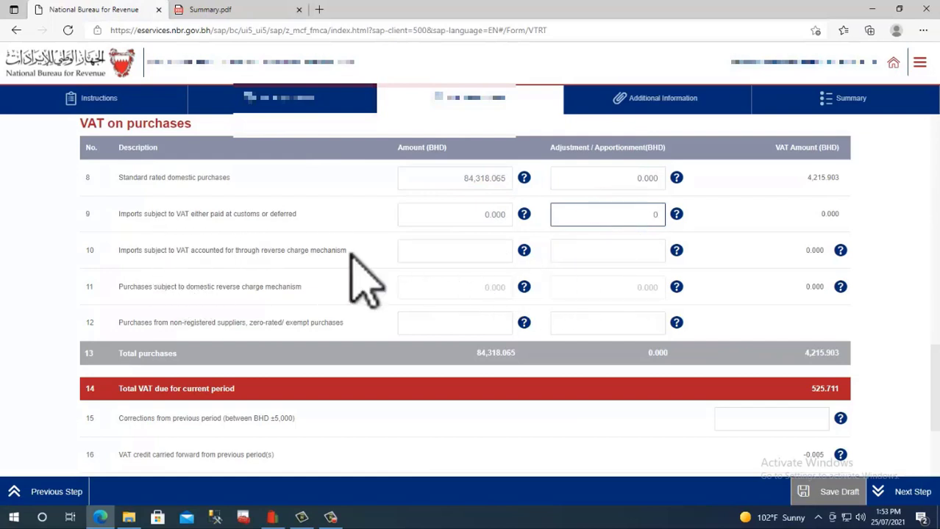
pyautogui.write('0')
pyautogui.click(623, 251)
pyautogui.write('0')
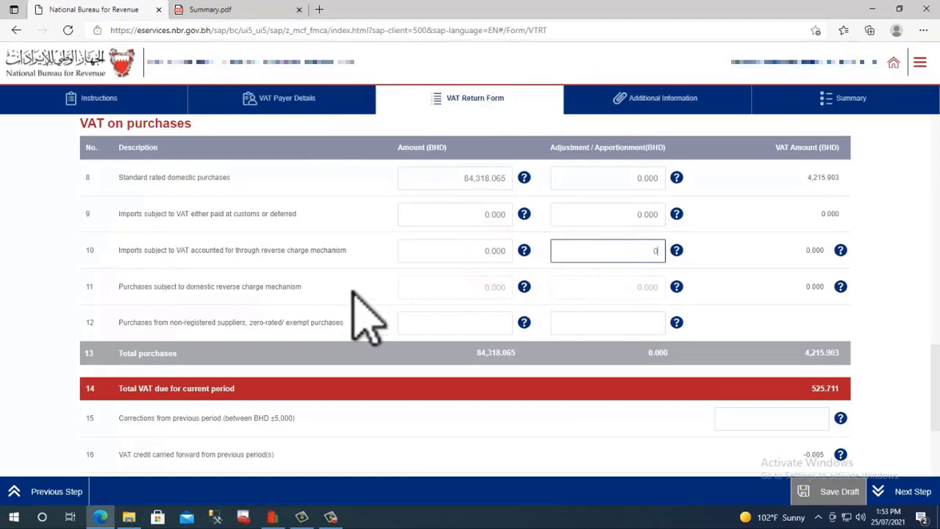
# Step: Copy the Zero Rated Purchases amount from the input tax table in Summary.pdf for row 12 of the return
pyautogui.scroll(-1, 331, 306)
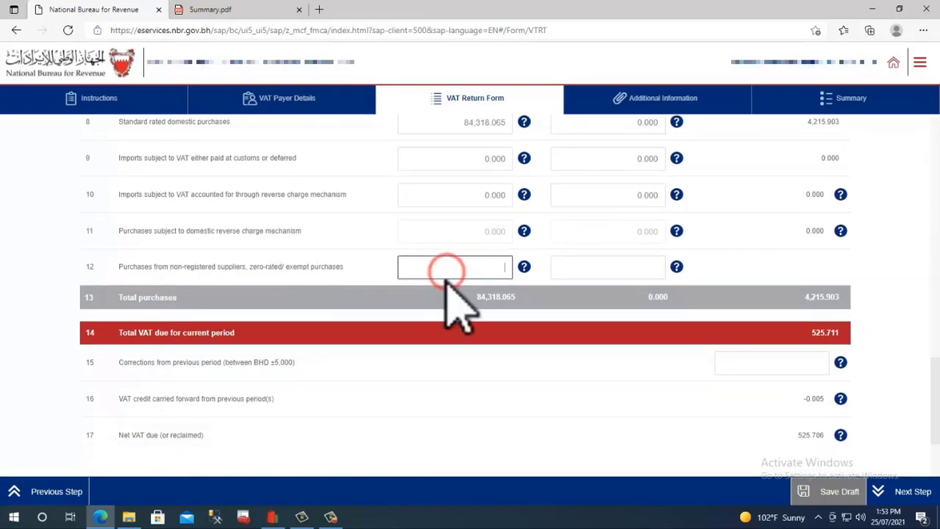
pyautogui.click(228, 9)
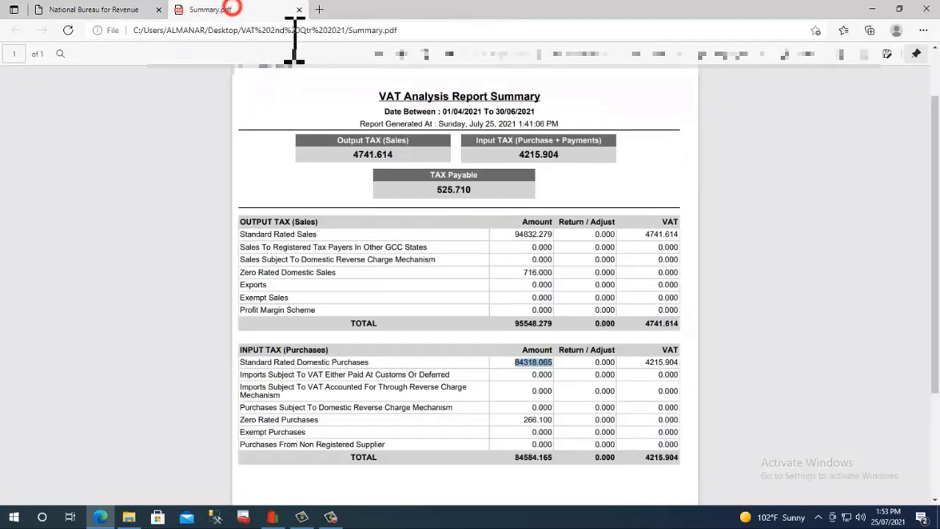
pyautogui.click(533, 417)
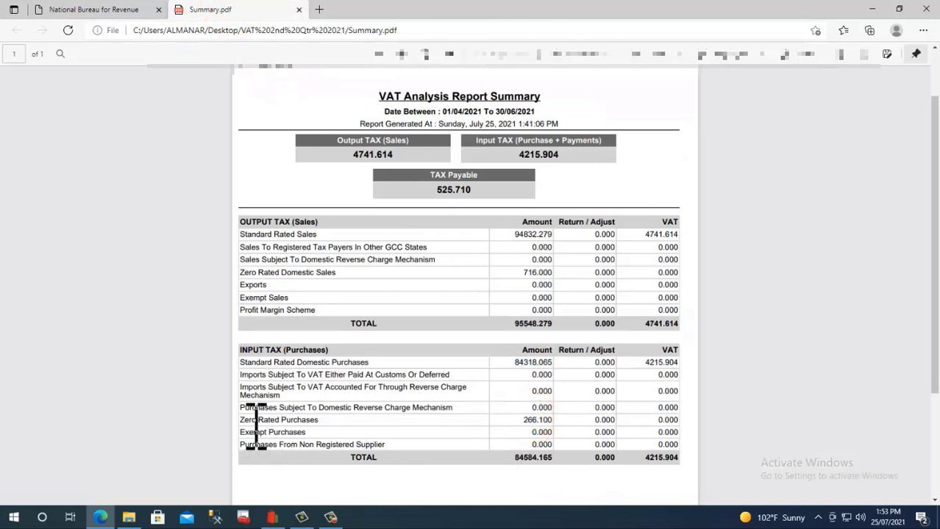
pyautogui.rightClick(549, 421)
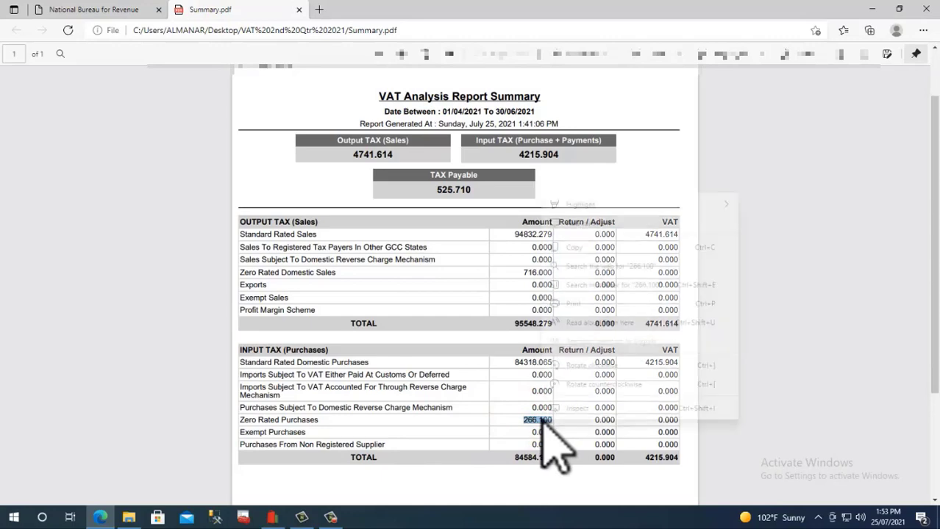
pyautogui.click(581, 250)
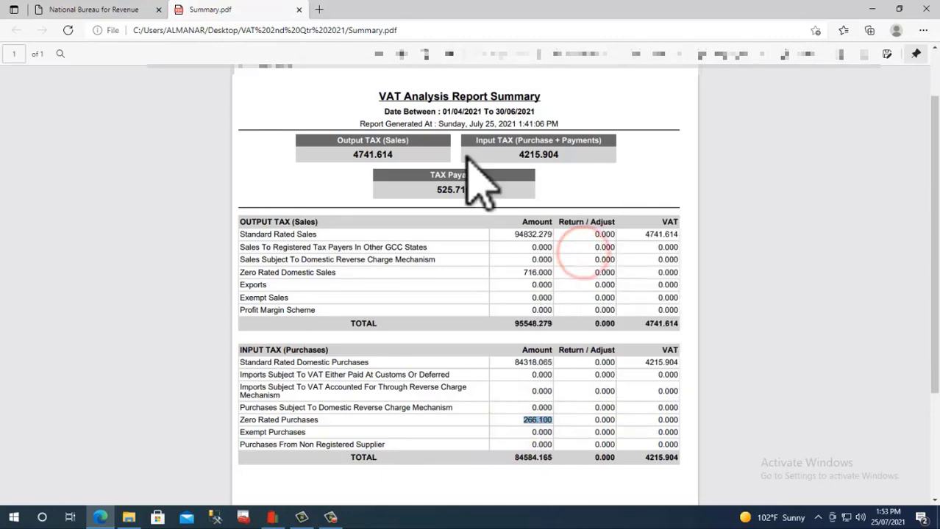
# Step: Paste 266.100 as the amount for purchases from non-registered suppliers, zero-rated/exempt purchases, and set its adjustment to 0
pyautogui.click(86, 11)
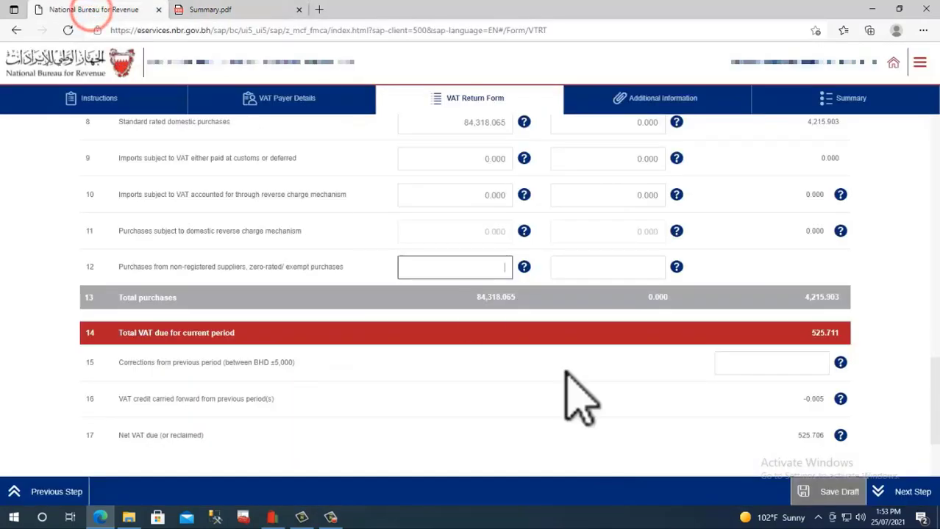
pyautogui.rightClick(483, 266)
pyautogui.click(537, 340)
pyautogui.press('Tab')
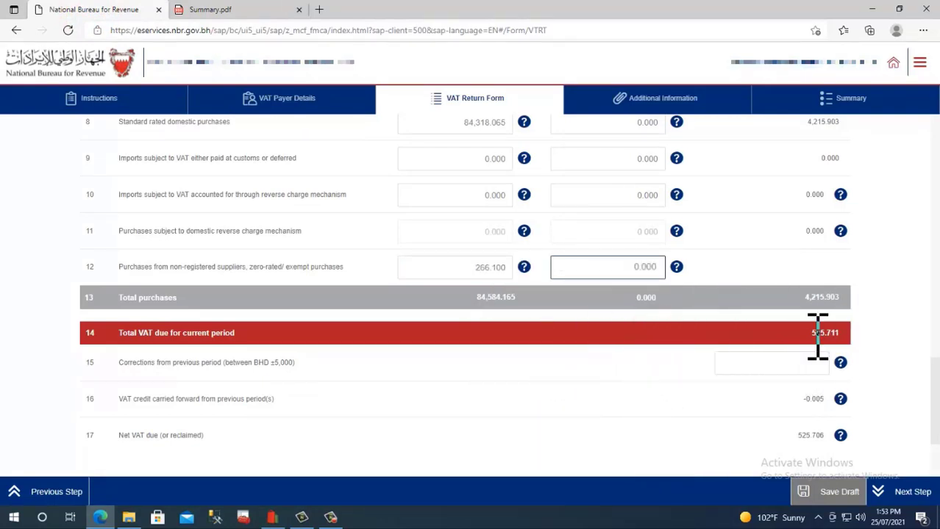
# Step: Compare the form's total VAT due for the current period with the TAX Payable figure in Summary.pdf
pyautogui.click(787, 335)
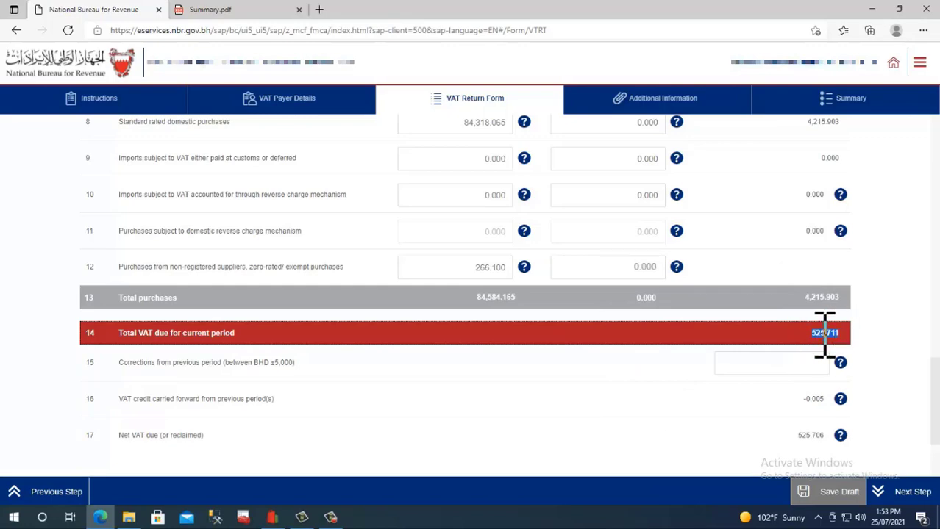
pyautogui.click(565, 272)
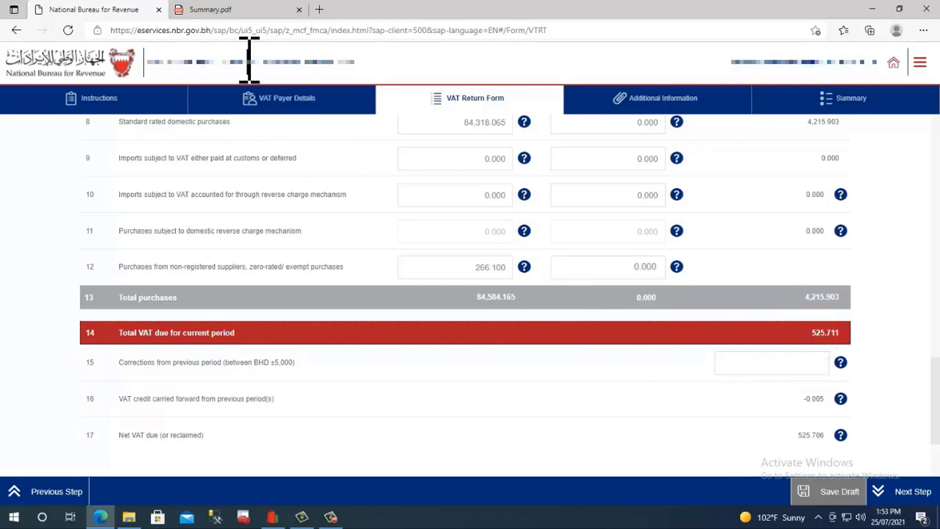
pyautogui.click(242, 10)
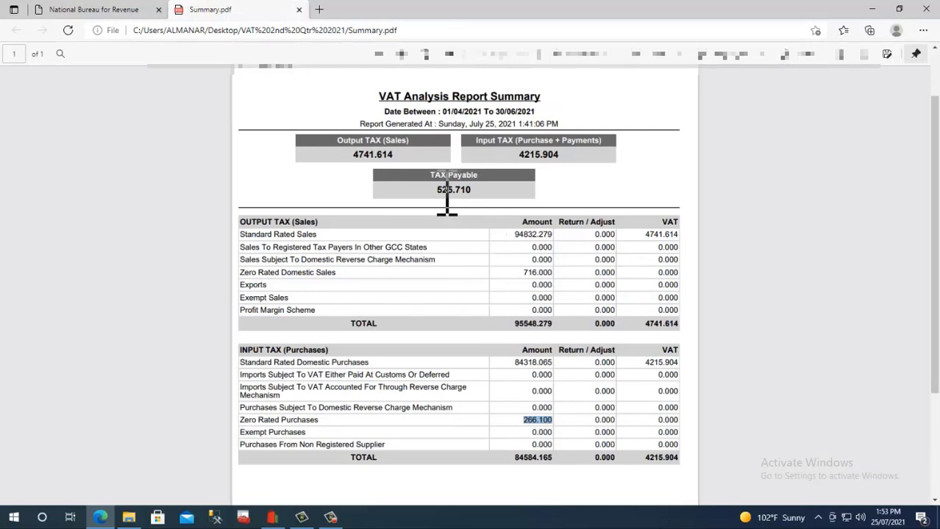
pyautogui.click(96, 9)
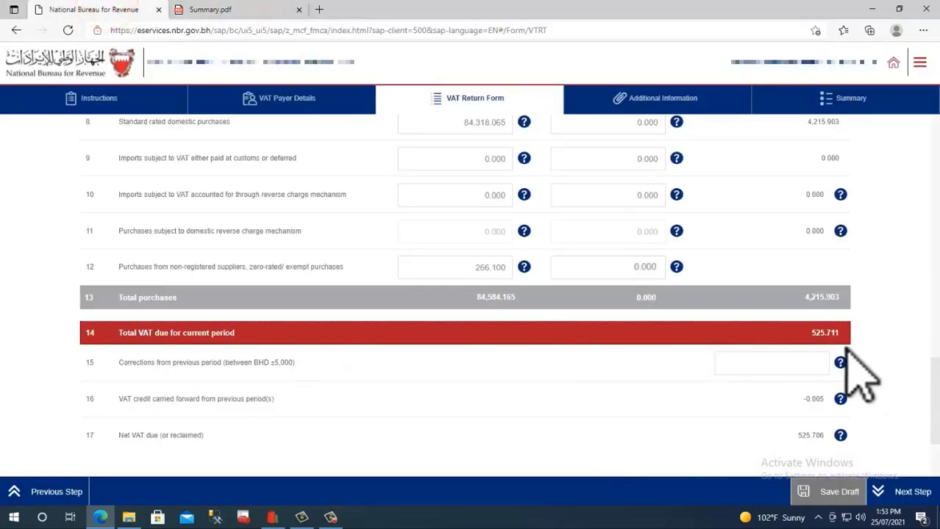
# Step: Enter 0.000 for corrections from previous period, then save the draft and proceed to Additional Information
pyautogui.scroll(-2, 843, 338)
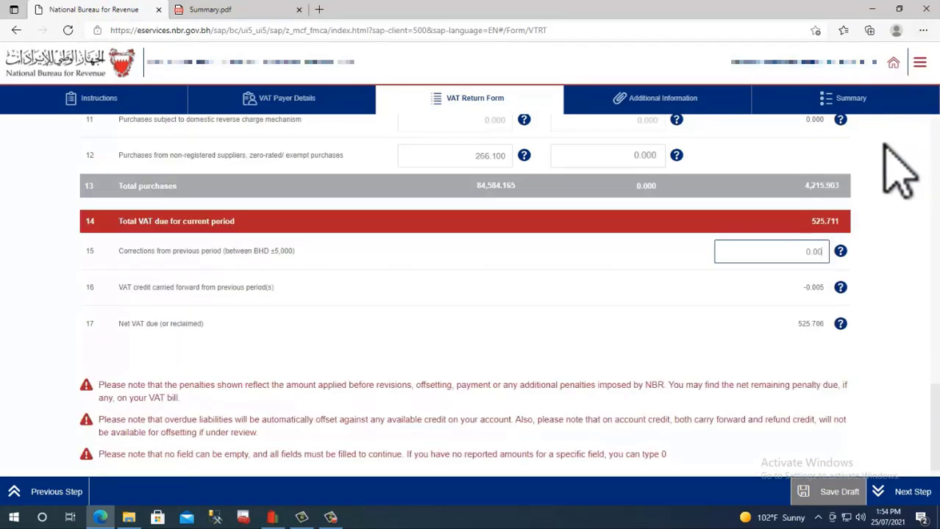
pyautogui.scroll(-1, 835, 199)
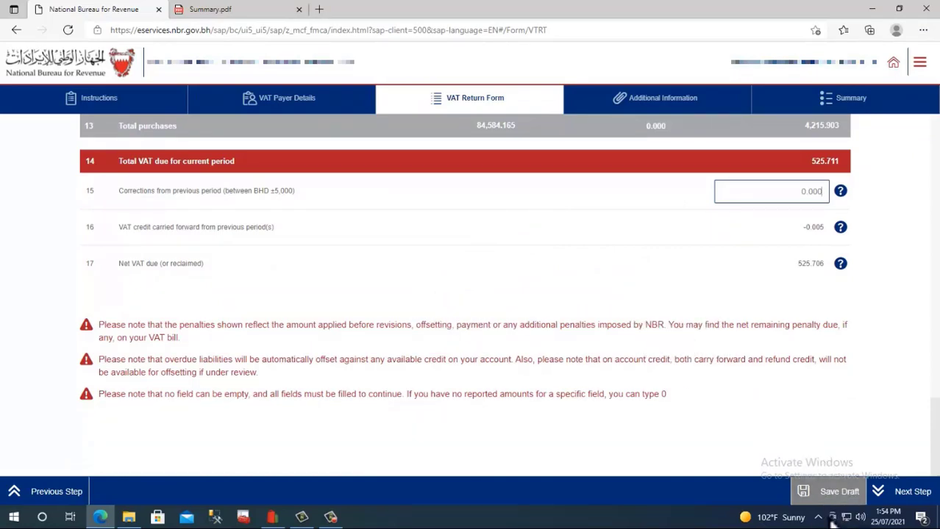
pyautogui.click(827, 489)
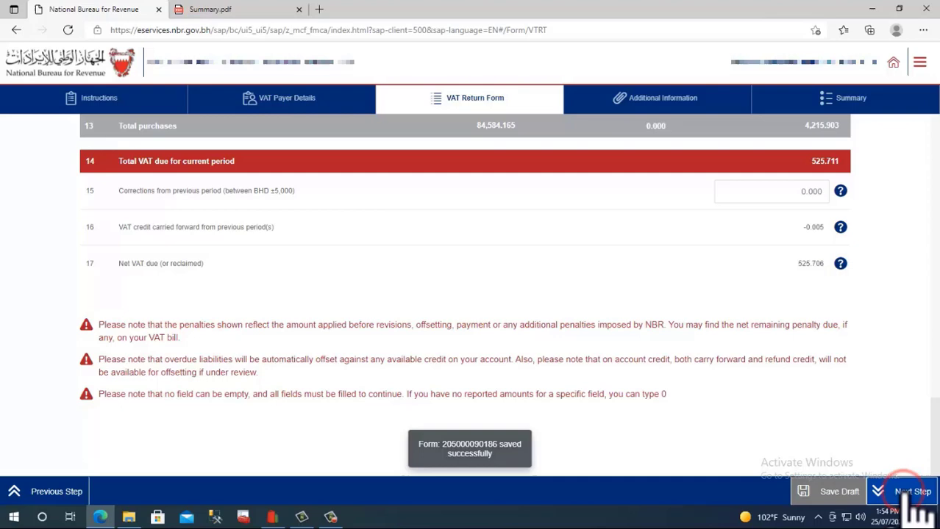
pyautogui.click(908, 491)
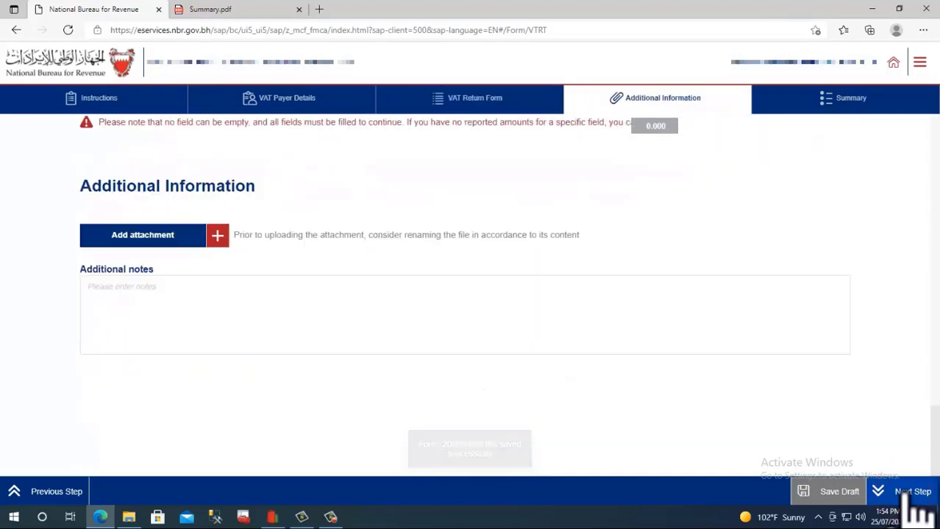
# Step: Attach Summary.pdf to the return from the Desktop folder VAT 2nd Qtr 2021
pyautogui.click(164, 215)
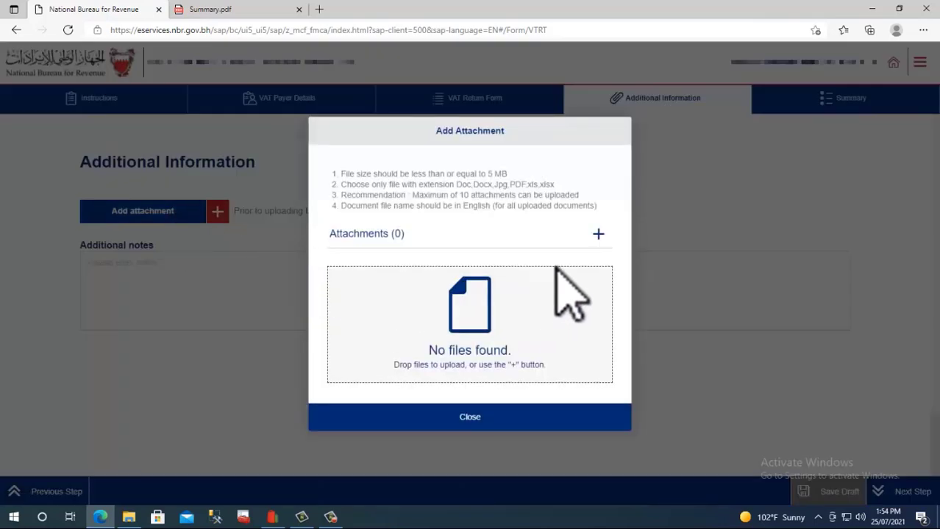
pyautogui.click(597, 234)
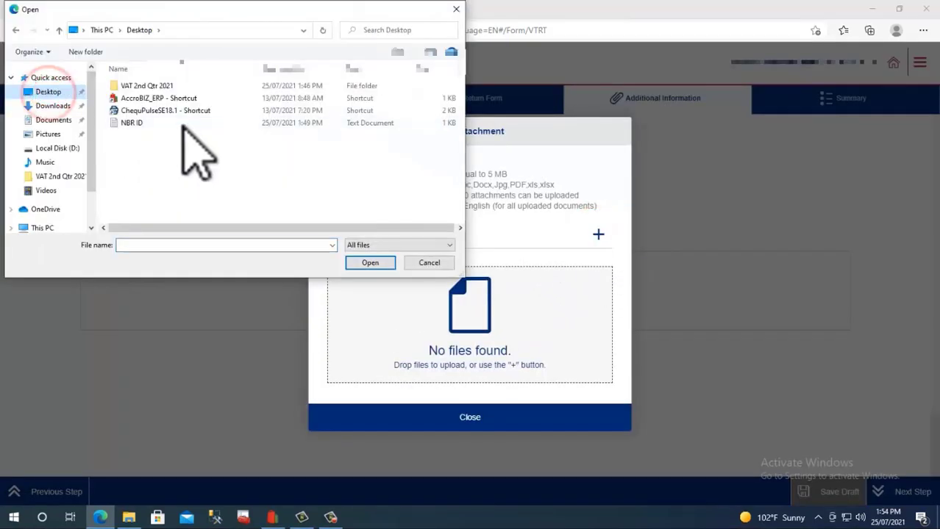
pyautogui.doubleClick(144, 85)
pyautogui.click(138, 110)
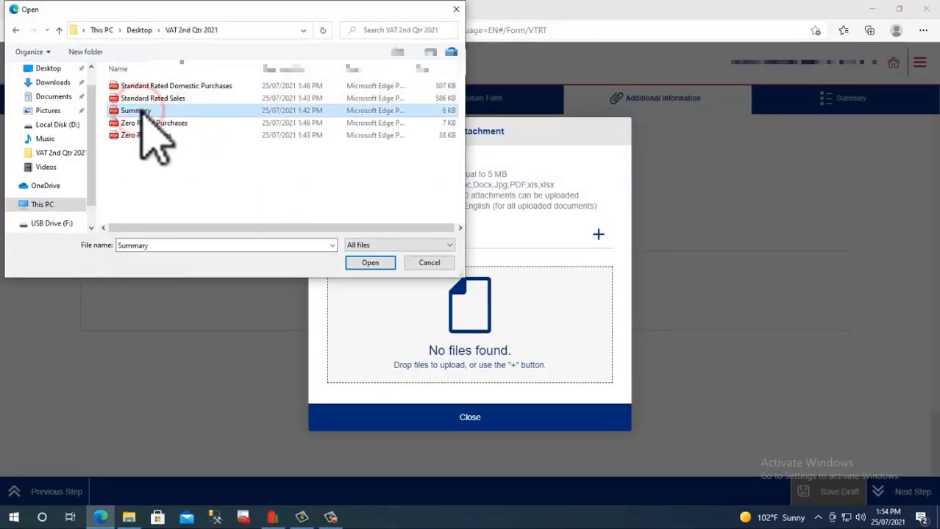
pyautogui.click(368, 263)
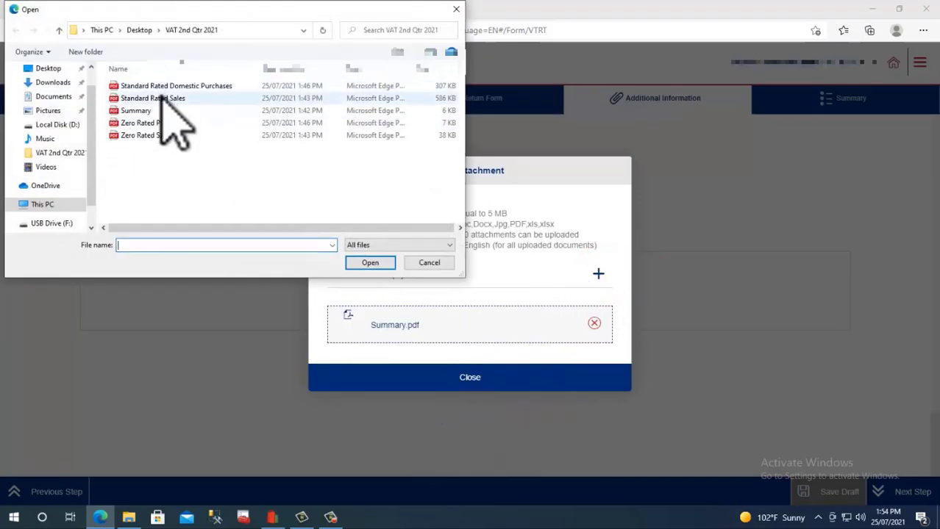
# Step: Attach the Standard Rated Domestic Purchases and Zero Rated Purchases PDF reports to the return
pyautogui.click(176, 87)
pyautogui.click(370, 262)
pyautogui.click(598, 255)
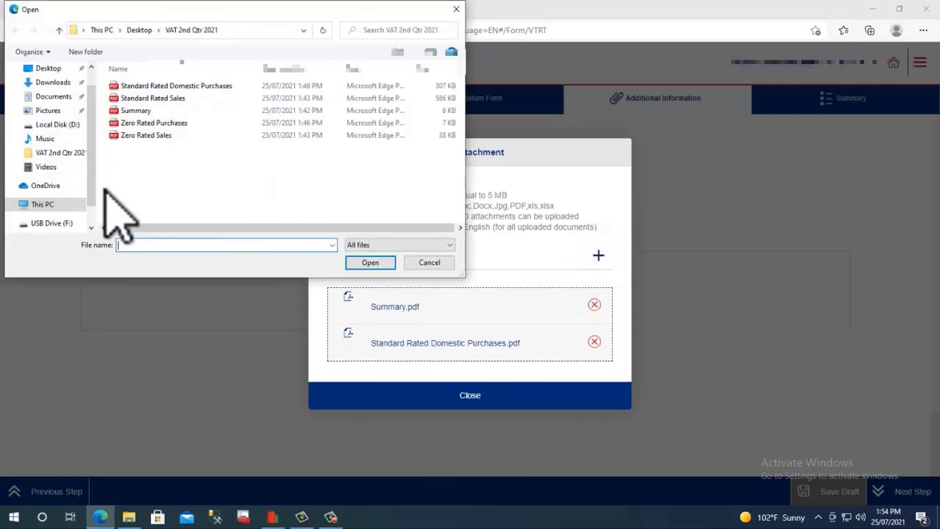
pyautogui.click(159, 122)
pyautogui.click(366, 262)
# Step: Attach the Standard Rated Sales and Zero Rated Sales PDF reports to the return
pyautogui.click(597, 237)
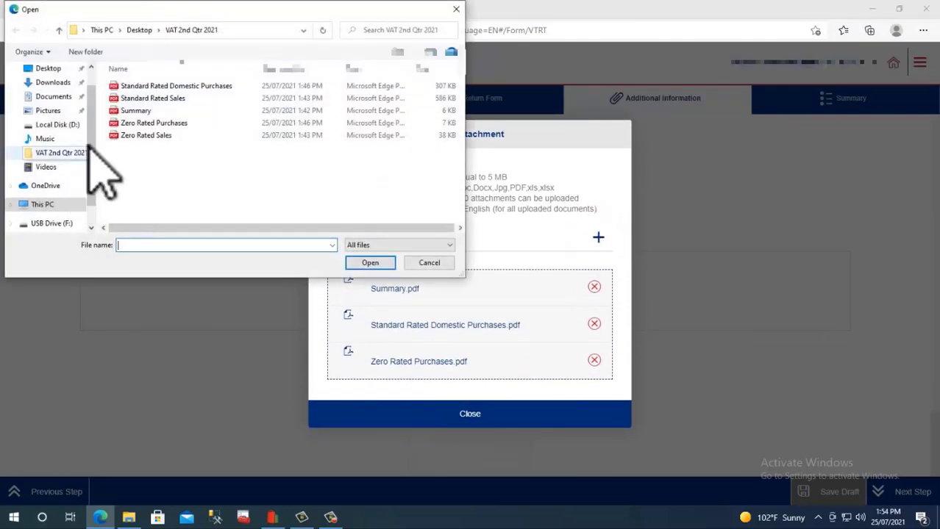
pyautogui.click(170, 97)
pyautogui.click(373, 262)
pyautogui.click(598, 237)
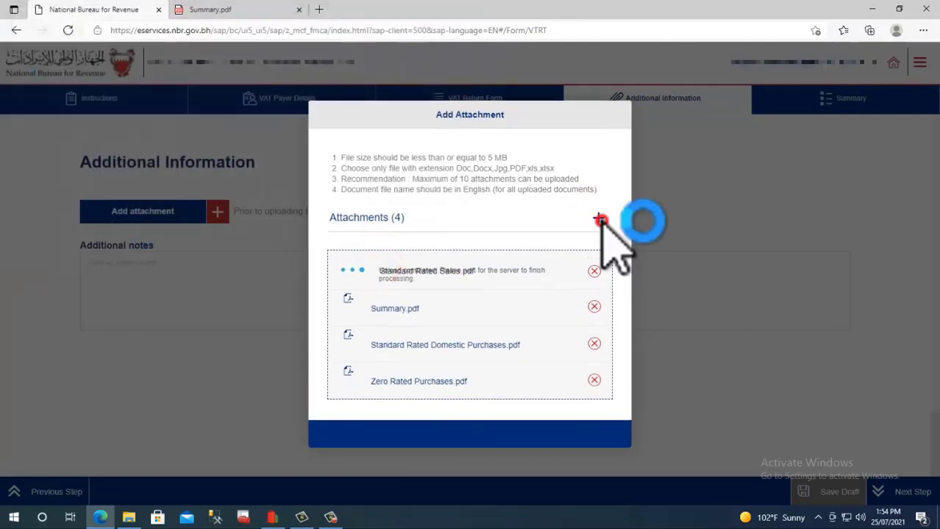
pyautogui.click(151, 132)
pyautogui.click(368, 262)
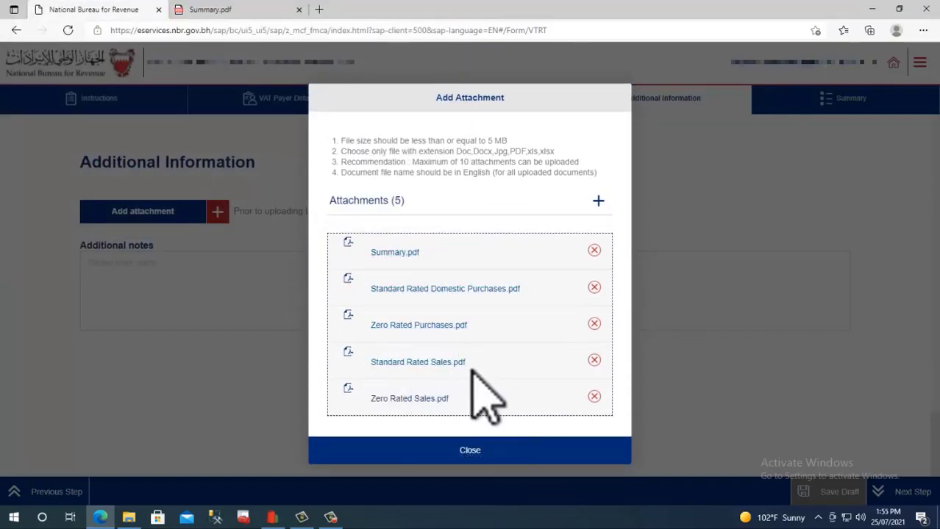
# Step: Close the attachment dialog, save the return as a draft and proceed to its Summary section
pyautogui.click(498, 446)
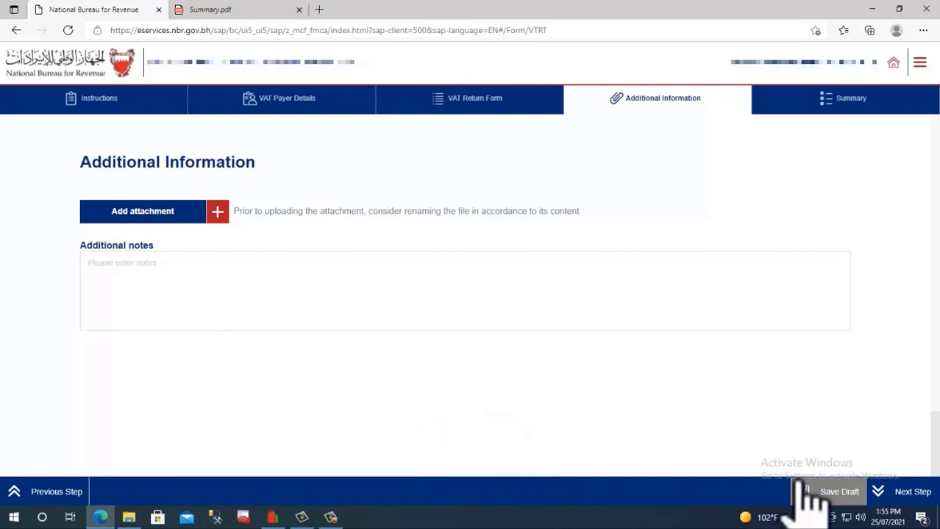
pyautogui.click(824, 489)
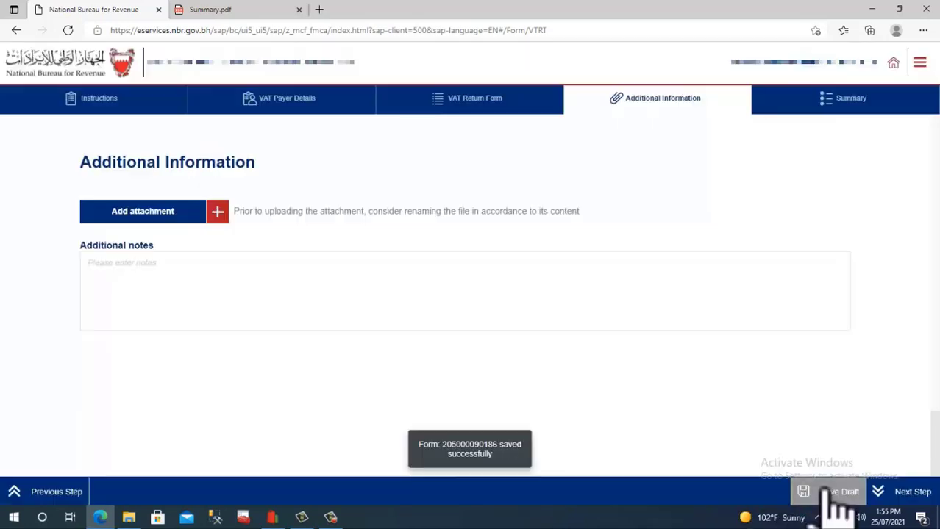
pyautogui.click(912, 492)
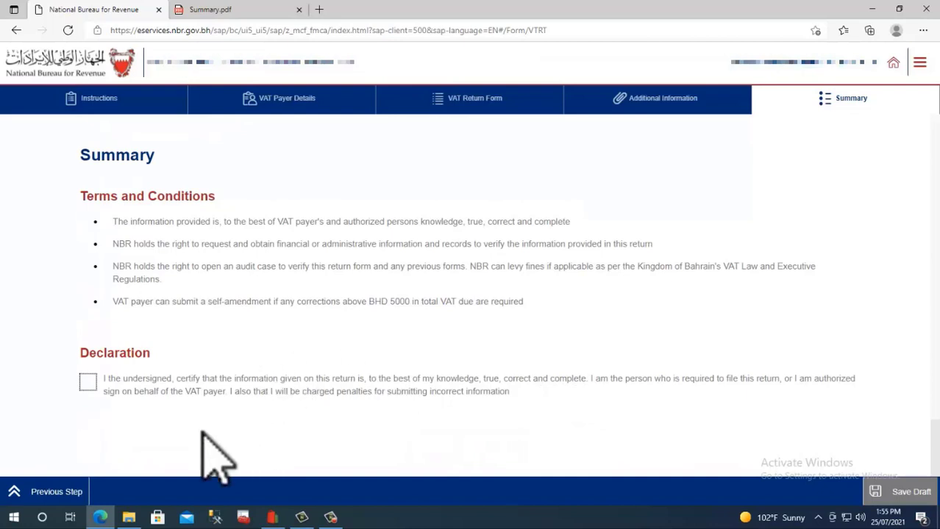
# Step: Accept the declaration, save the draft once more and submit the VAT return
pyautogui.click(87, 382)
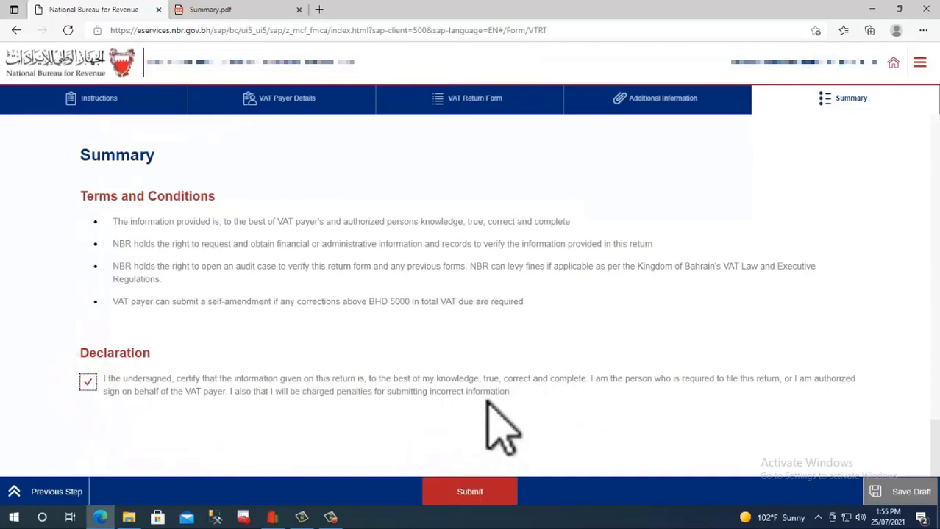
pyautogui.click(906, 492)
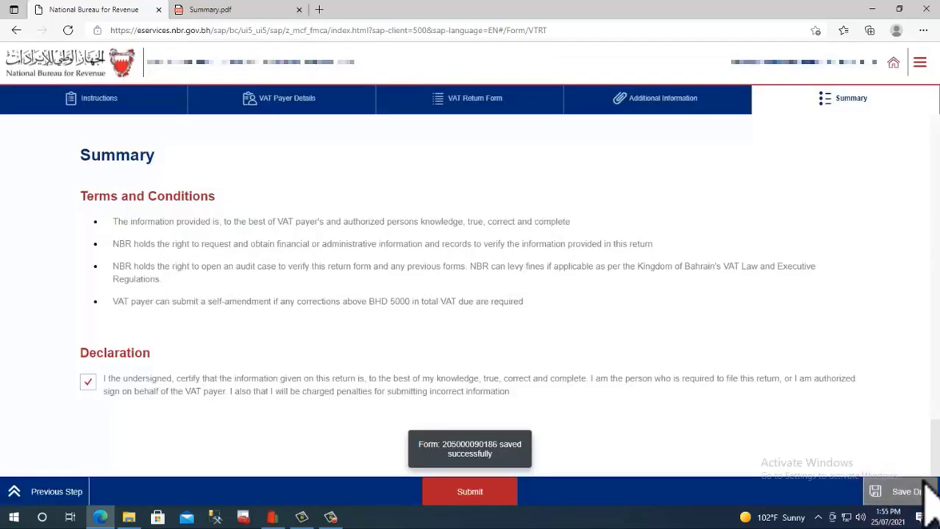
pyautogui.click(475, 493)
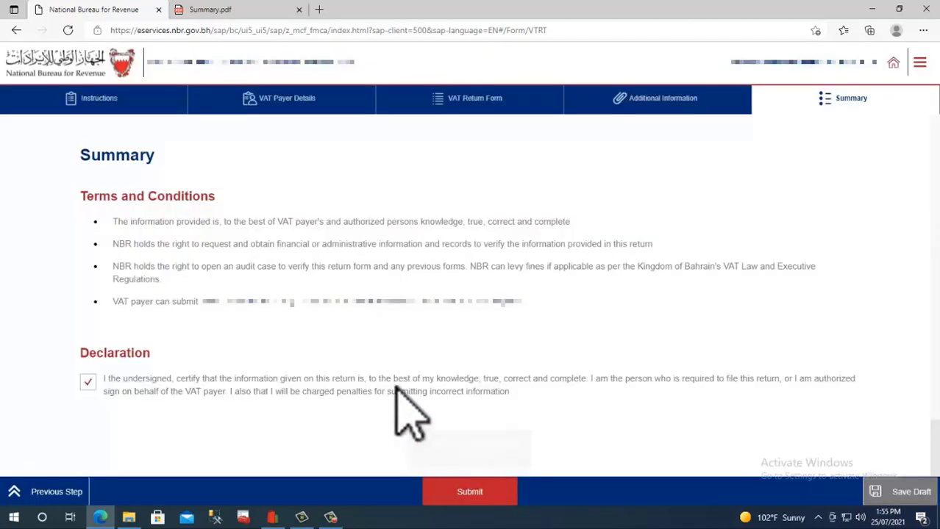